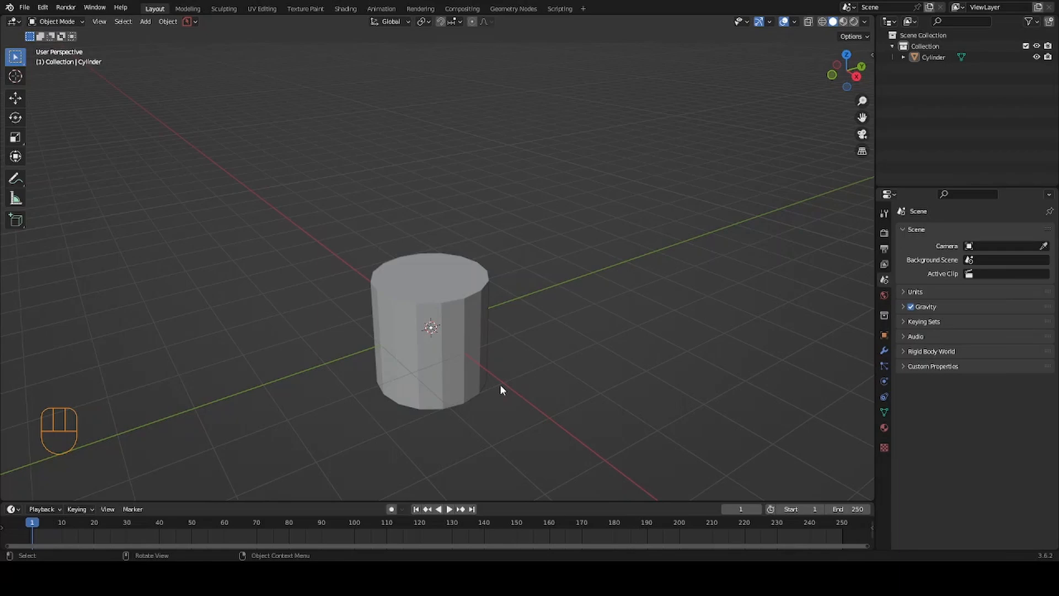
Step: Inset the cylinder's bottom face by about 0.21 m in Edit Mode
left_click_drag(500, 385, 512, 328, "alt+shift")
left_click(508, 346)
key("Tab")
left_click(516, 289)
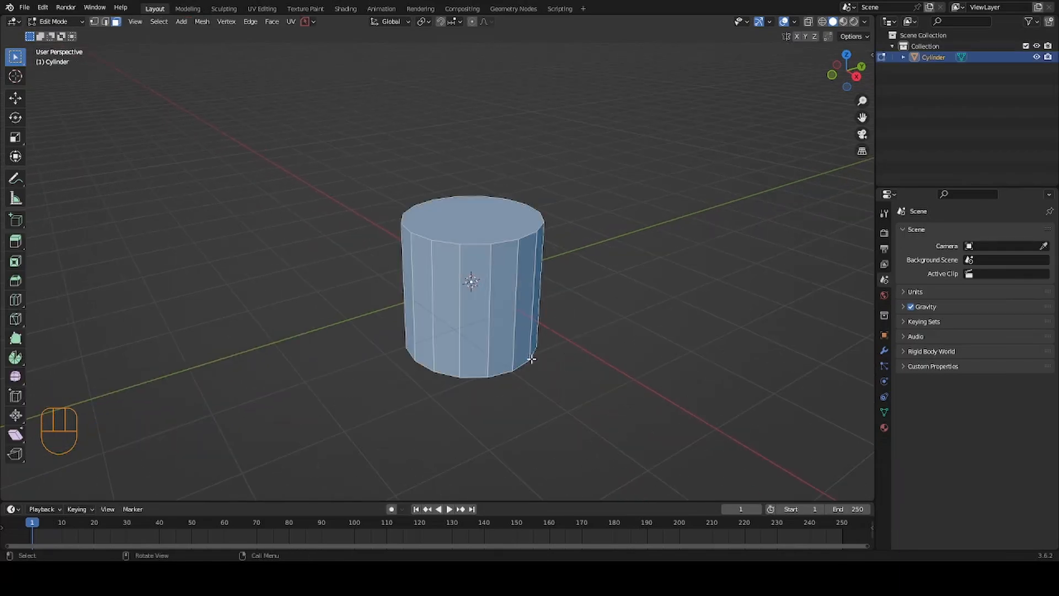
scroll(484, 355, "up", 3)
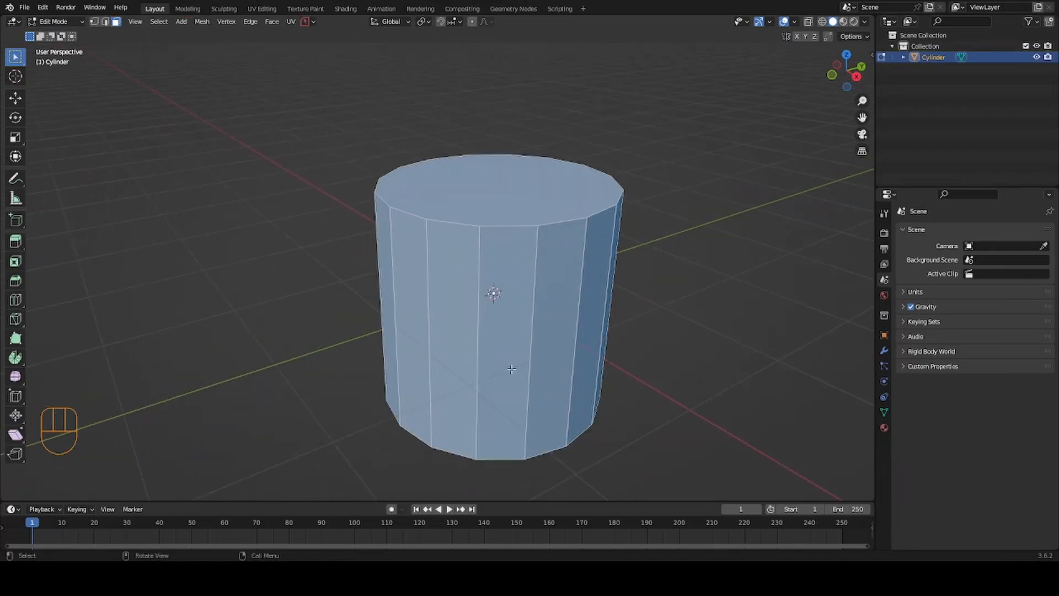
left_click_drag(521, 372, 510, 281, "alt")
left_click(511, 281)
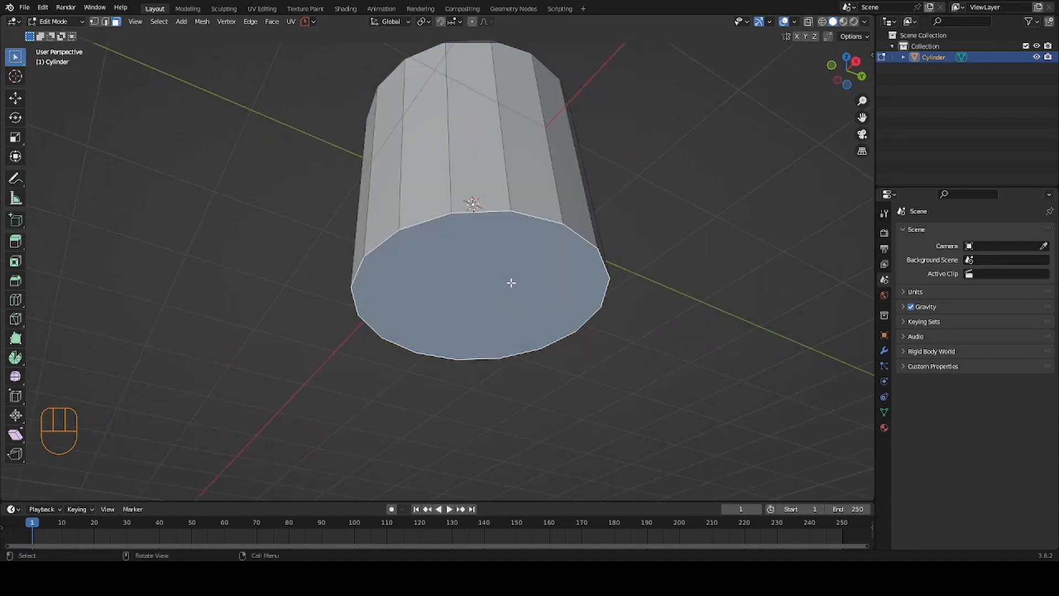
key("i")
left_click(510, 293)
key("g")
key("z")
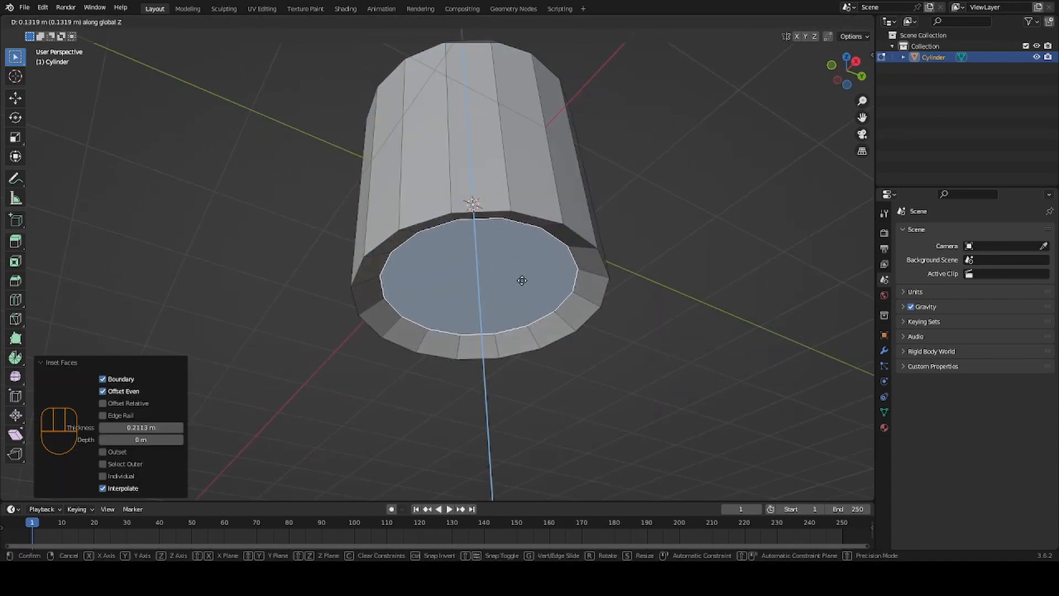
left_click(522, 280)
key("ctrl+z")
Step: Recess the inner bottom face about 0.13 m along Z, scale it down and adjust its height, ending in Object Mode
key("g")
key("z")
left_click(544, 289)
key("s")
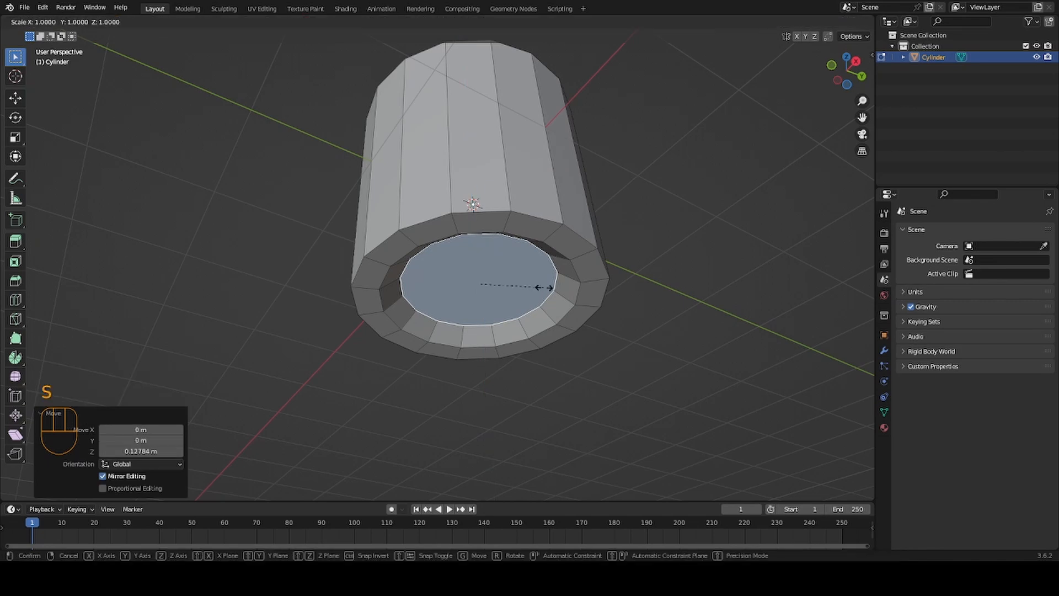
left_click(525, 289)
left_click_drag(575, 287, 588, 253, "alt")
key("g")
key("z")
left_click(588, 278)
key("Tab")
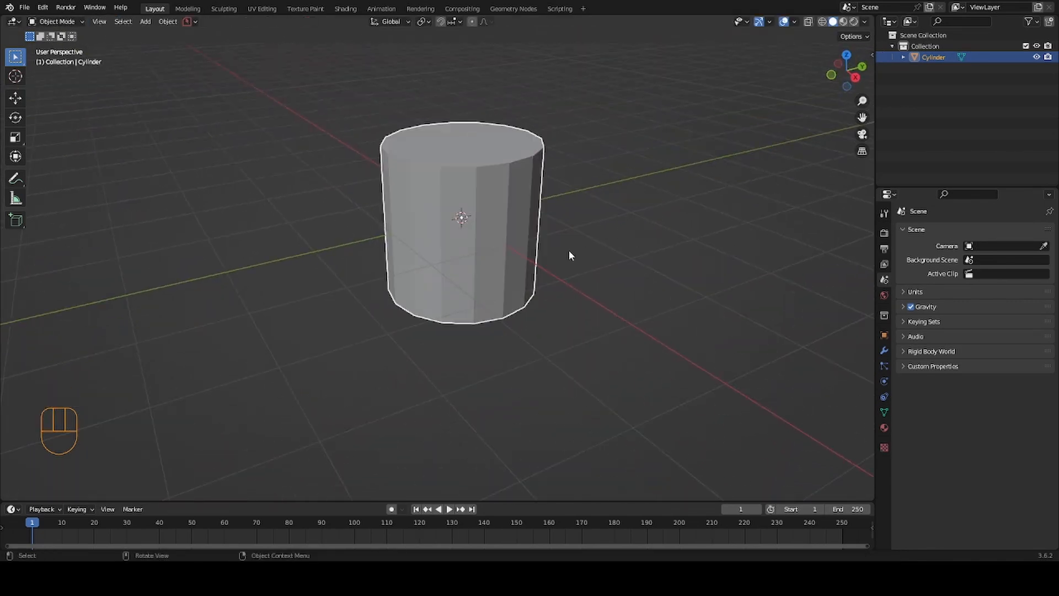
key("shift+d")
right_click(567, 252)
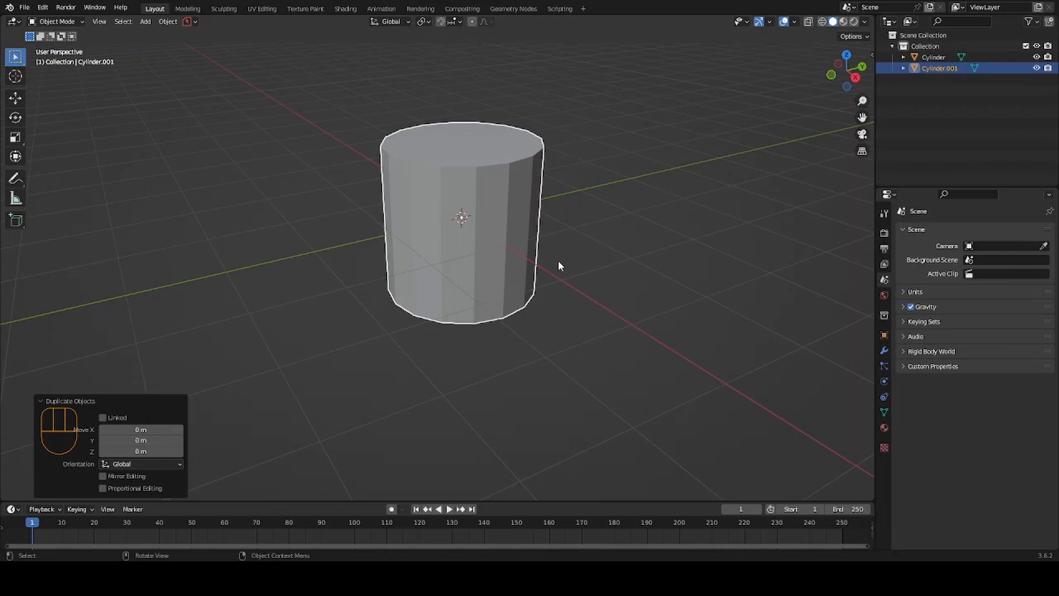
left_click_drag(572, 239, 564, 326, "alt+shift")
double_click(941, 72)
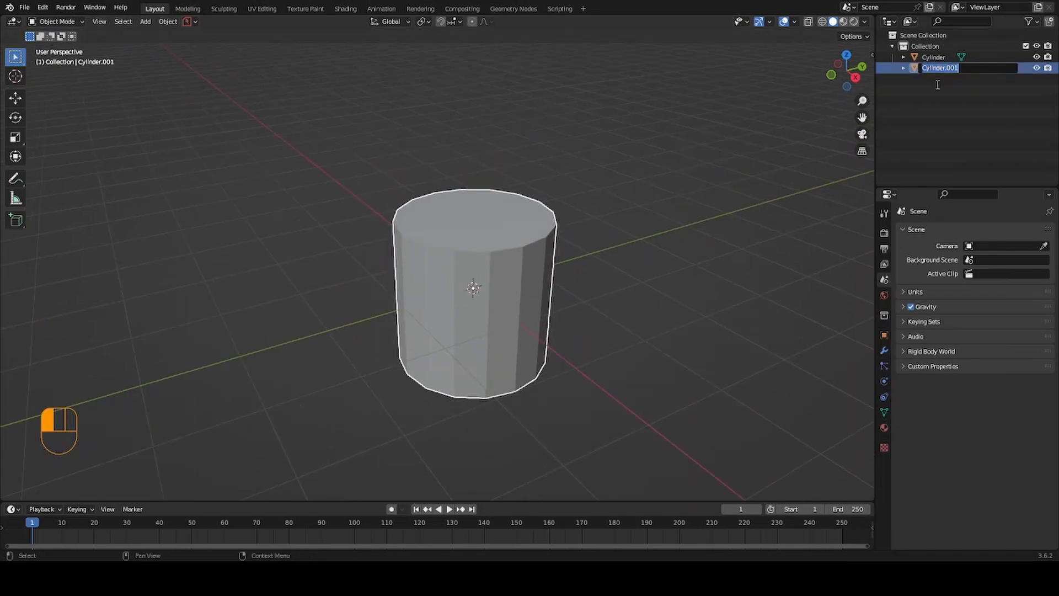
left_click(936, 92)
key("ctrl+z")
Step: Inset the cylinder's top face by about 0.25 m and raise the inner face along Z
key("Tab")
left_click(509, 225)
key("i")
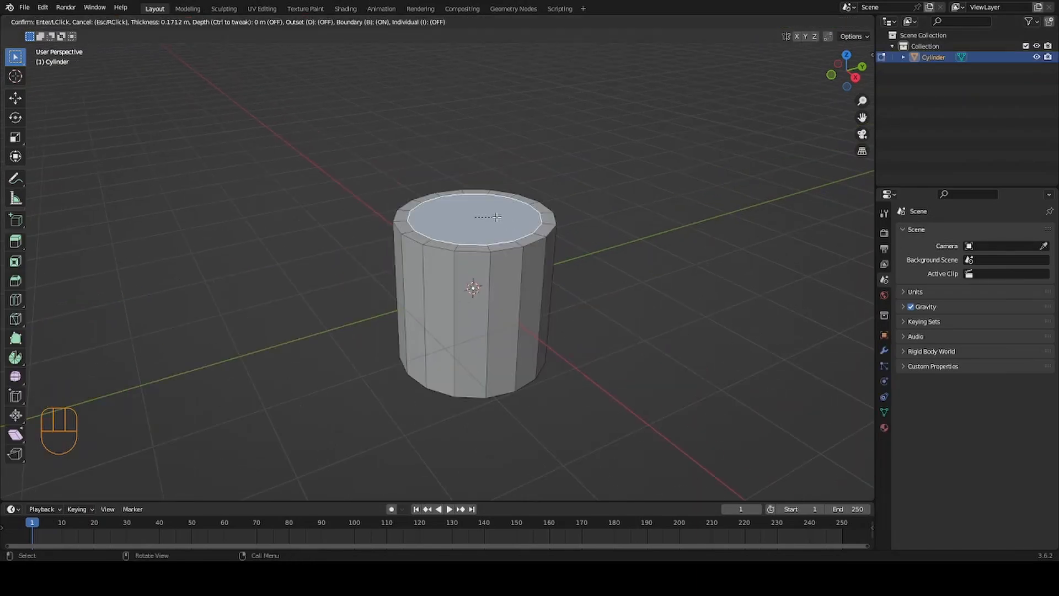
left_click(490, 215)
key("g")
key("g")
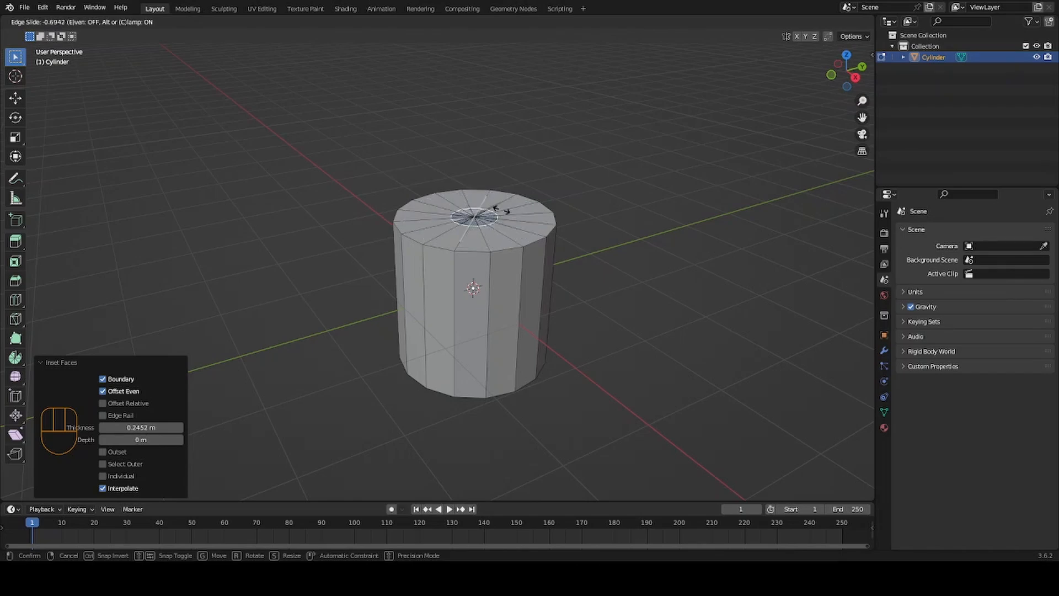
right_click(502, 210)
key("g")
key("z")
left_click(506, 201)
Step: Inset the raised top face by about 0.23 m and lift it along Z to form a sloped shoulder
key("i")
left_click(487, 201)
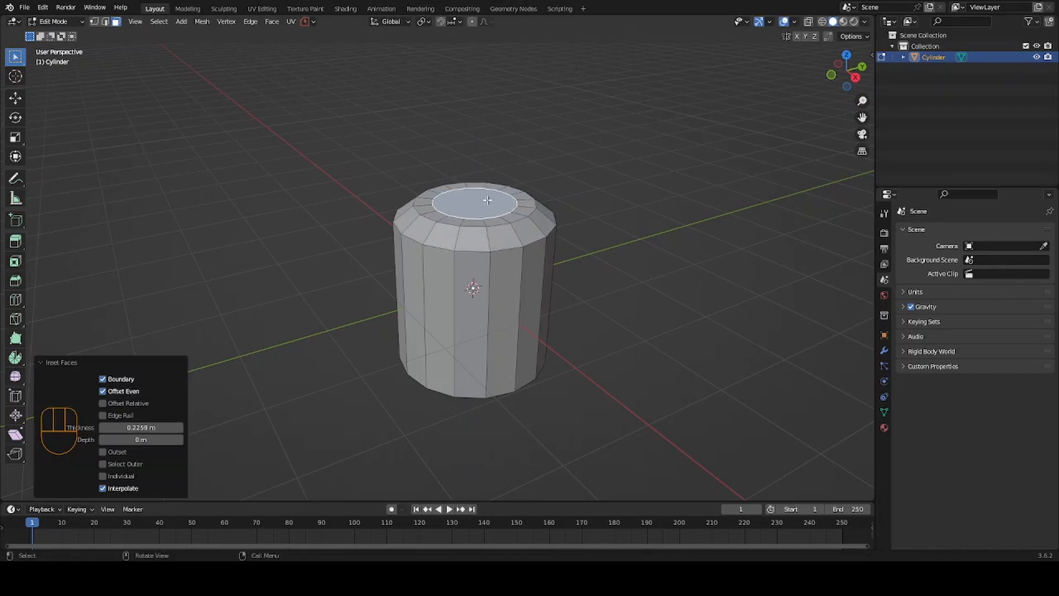
key("g")
key("z")
left_click(487, 193)
left_click_drag(599, 252, 632, 293, "alt")
key("Tab")
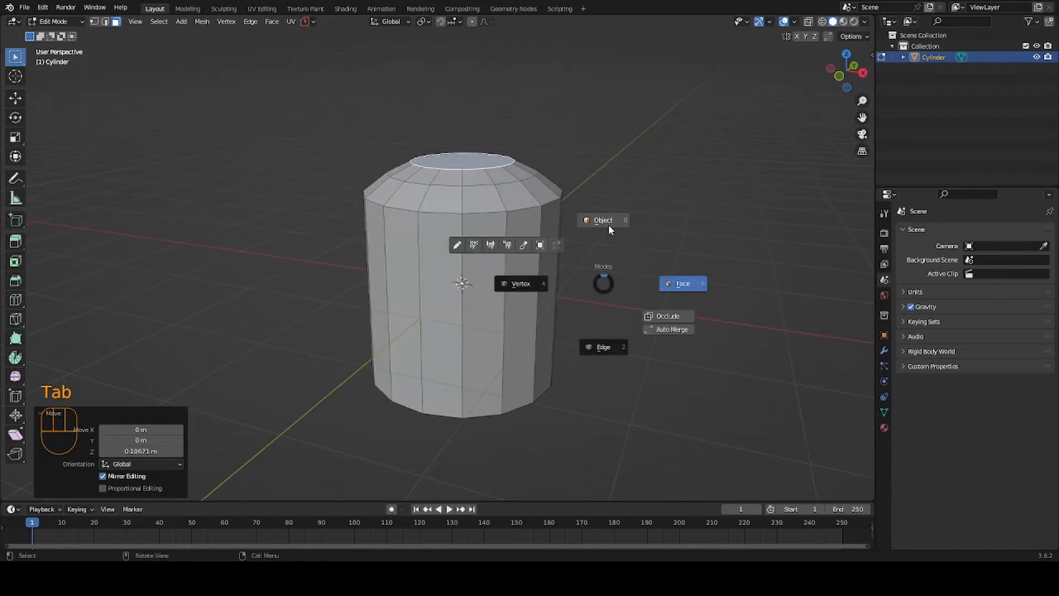
Step: Duplicate the bottle body in place, rename the copy inside_bottle and hide it
key("shift+d")
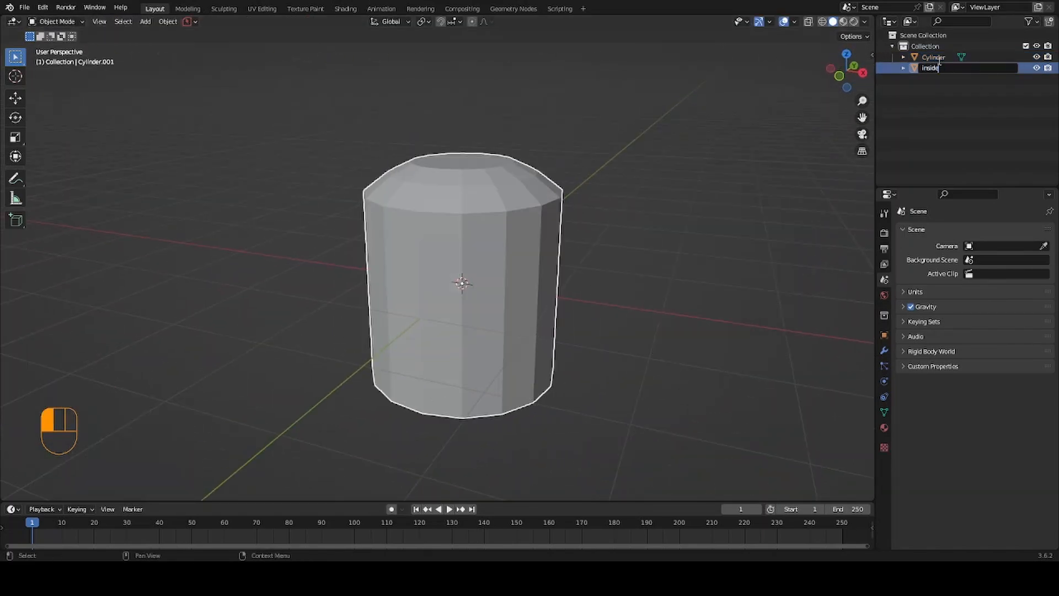
left_click(939, 62)
type("inside_bottle")
key("Return")
key("h")
Step: Select the visible Cylinder object and put it into Edit Mode
left_click(529, 273)
key("Tab")
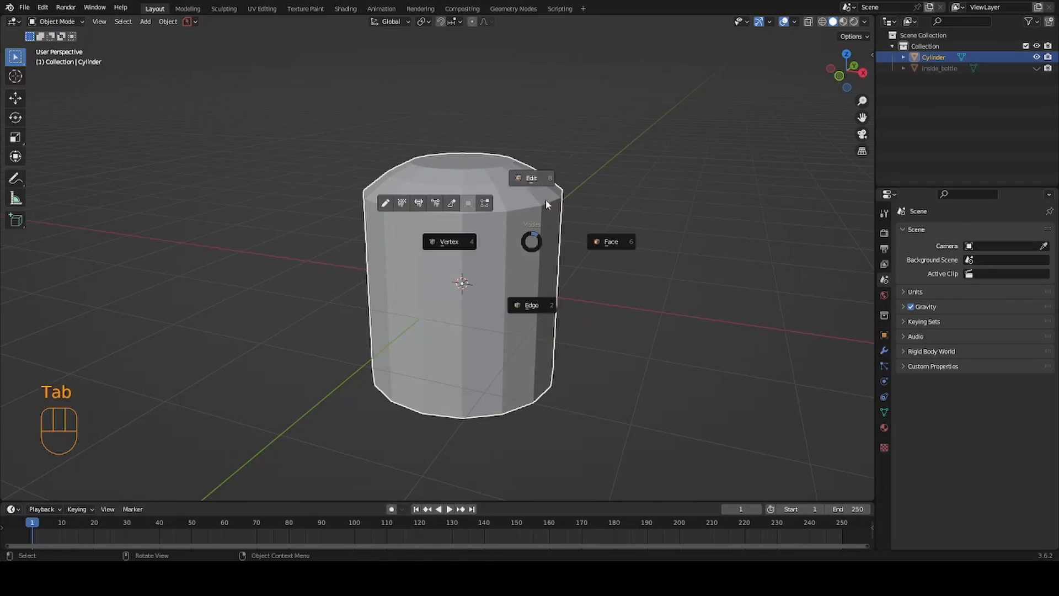
left_click(546, 201)
Step: Try extruding the body's top face upward about 0.48 m as a neck
left_click_drag(546, 264, 548, 341, "ctrl+alt")
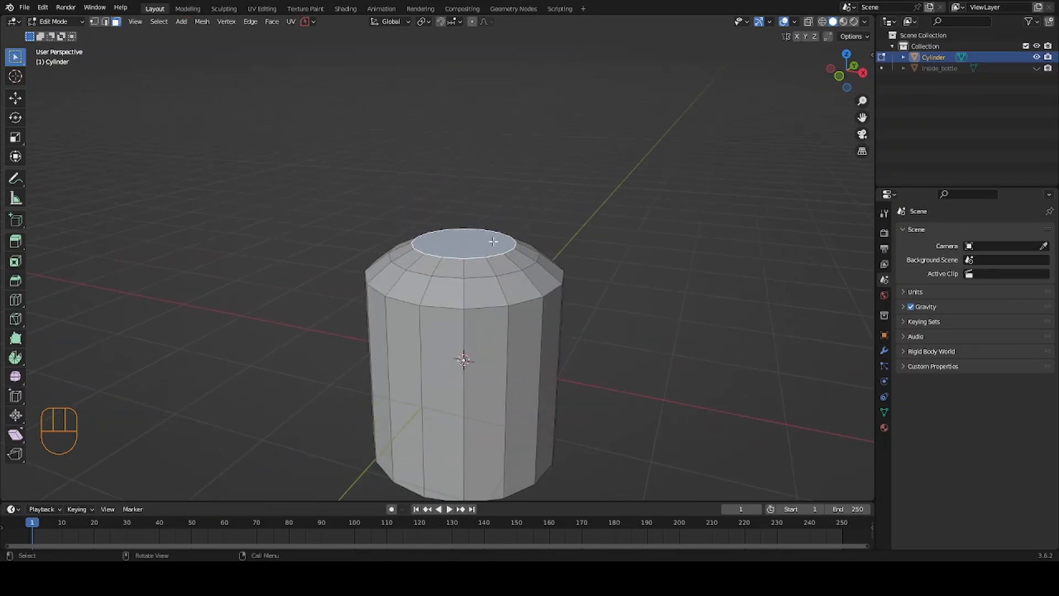
key("e")
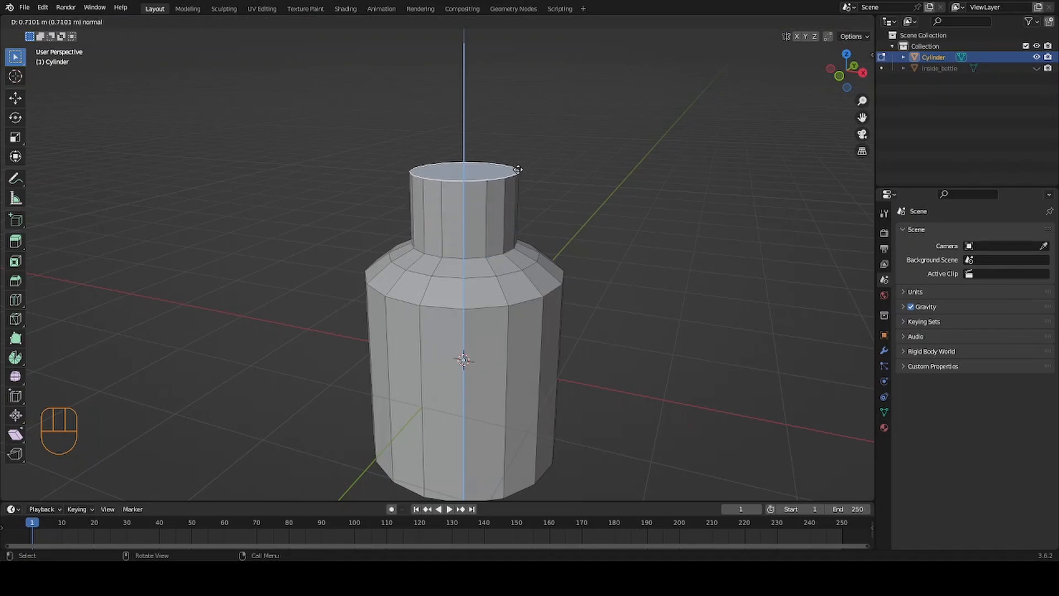
key("ctrl+z")
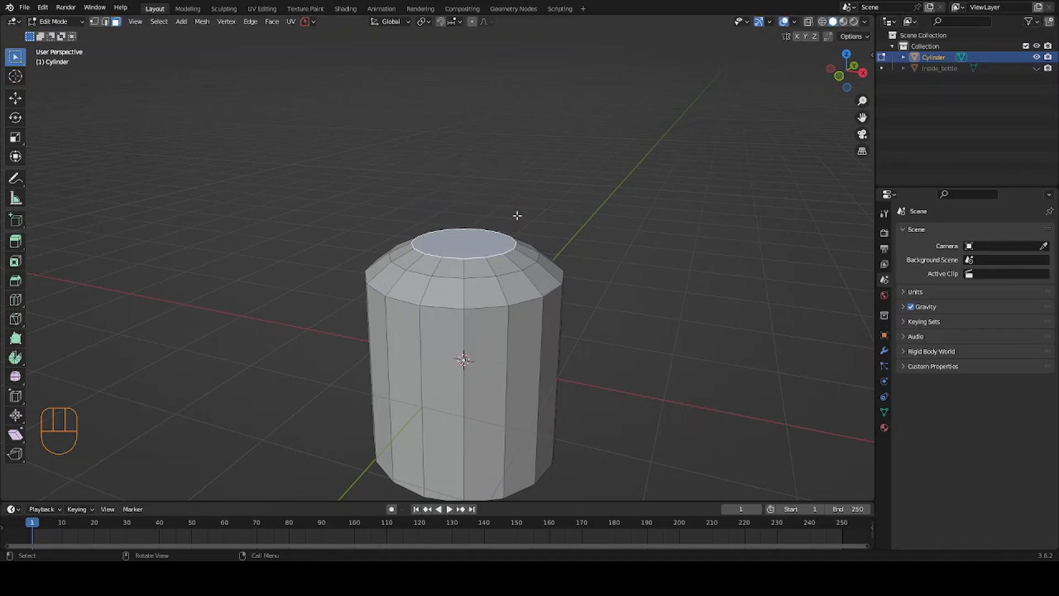
key("e")
left_click(515, 183)
Step: Try tapering the neck into a tip with two upward extrusions, scaled to about 0.76 and 0.61
key("KP_1")
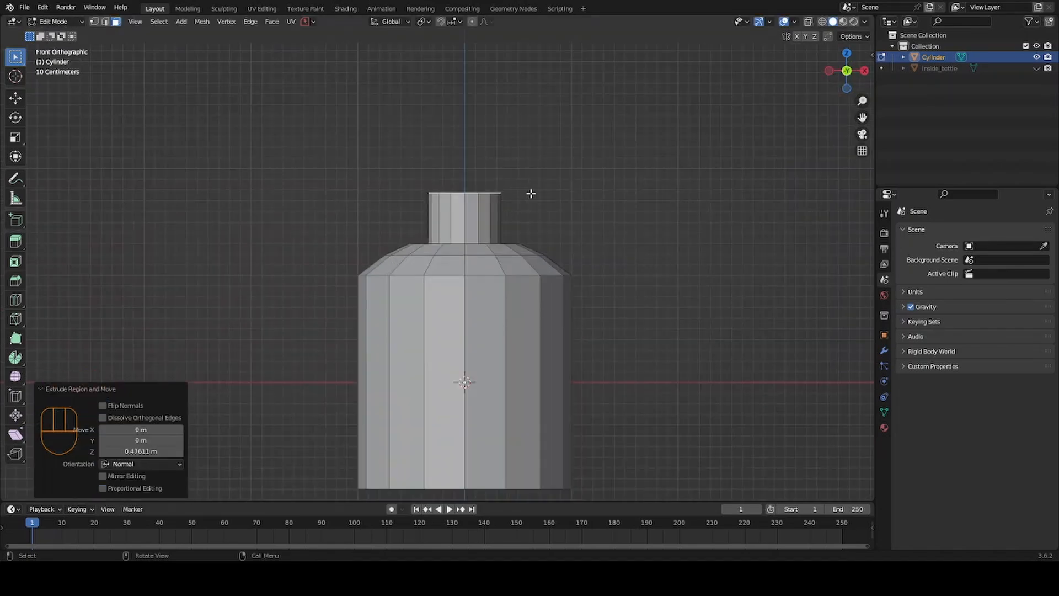
key("i")
left_click(533, 182)
right_click(535, 177)
key("ctrl+z")
key("e")
left_click(581, 153)
key("s")
left_click(553, 159)
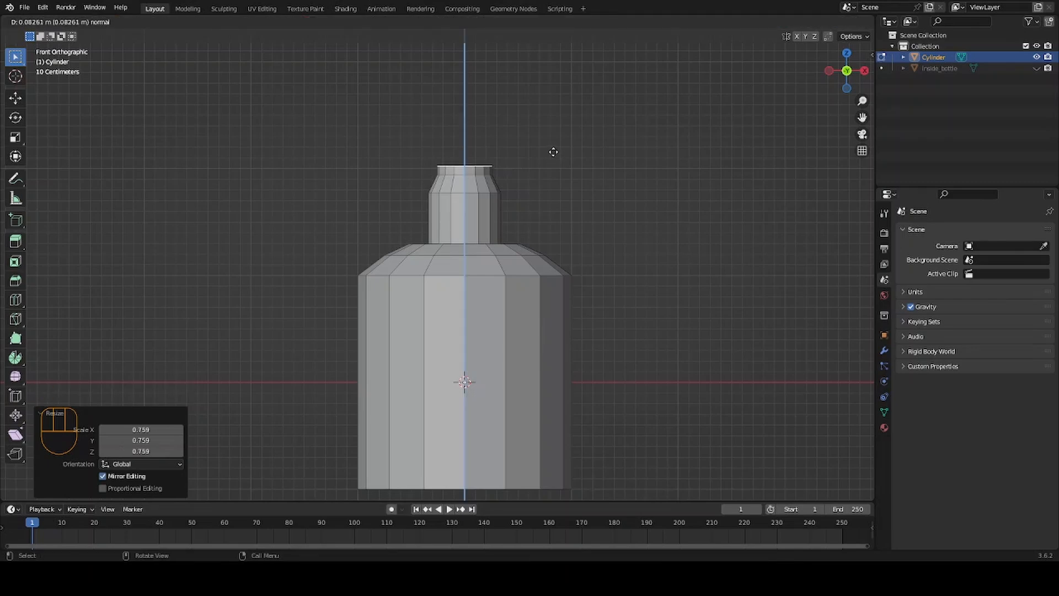
left_click(553, 151)
key("s")
left_click(520, 164)
left_click_drag(520, 164, 591, 222, "alt")
scroll(591, 223, "down", 3)
key("KP_5")
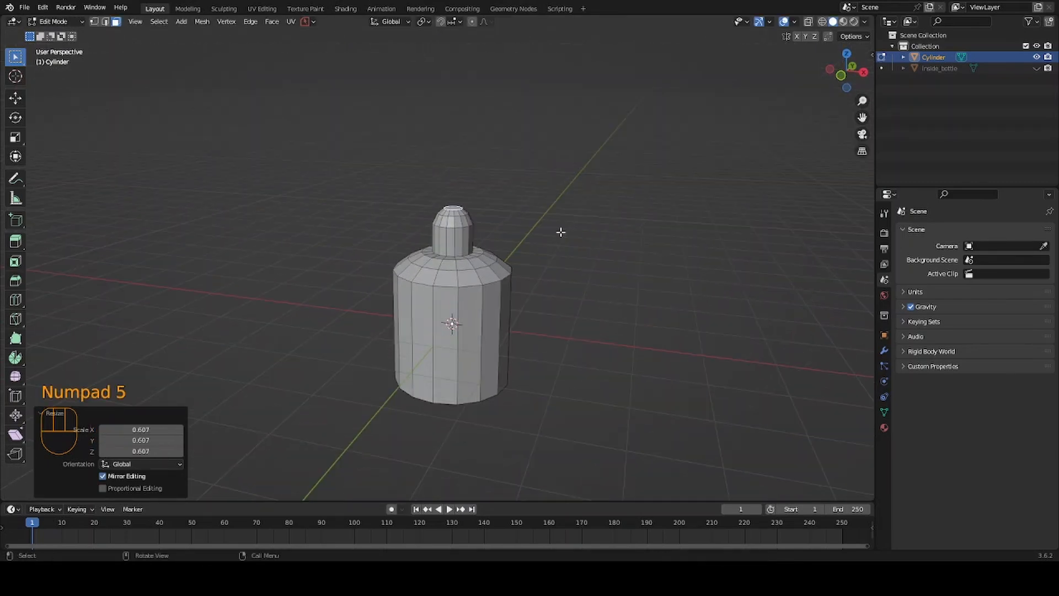
scroll(560, 231, "down", 2)
mouse_move(538, 335)
left_mouse_down("alt+shift")
mouse_move(532, 272)
mouse_move(531, 326)
left_mouse_up("alt+shift")
Step: Undo the neck and tapered tip extrusions back to the flat shoulder top
key("ctrl+z")
key("ctrl+z")
key("ctrl+z")
key("ctrl+z")
key("ctrl+z")
key("ctrl+z")
left_click_drag(509, 207, 509, 263, "alt+shift")
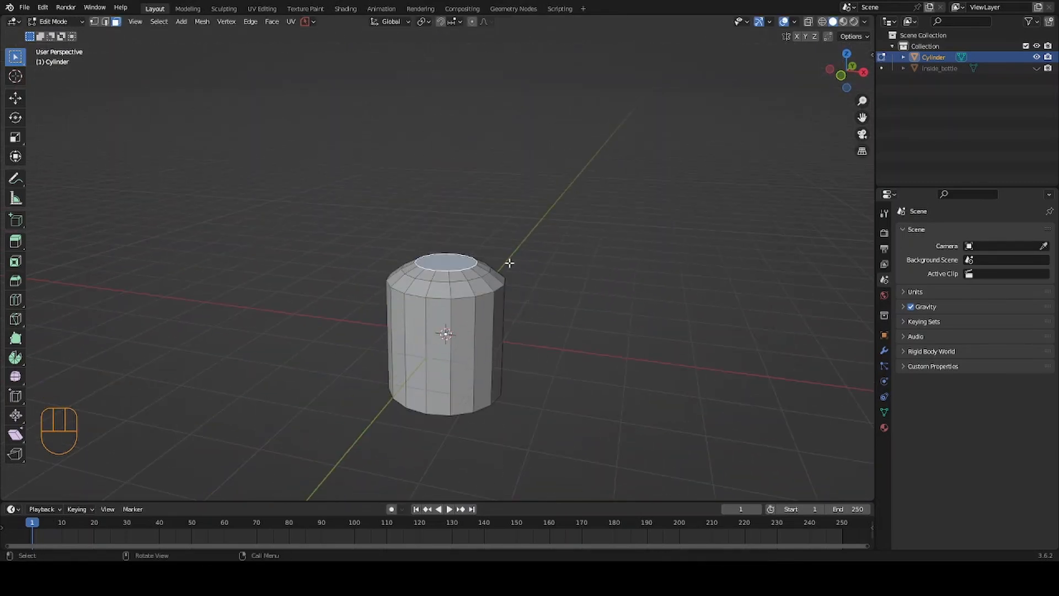
Step: Try extruding the top face into a neck with a two-stage taper, scaling the first stage to about 0.7
key("KP_1")
key("e")
left_click(511, 219)
key("e")
left_click(508, 199)
key("s")
left_click(488, 201)
key("e")
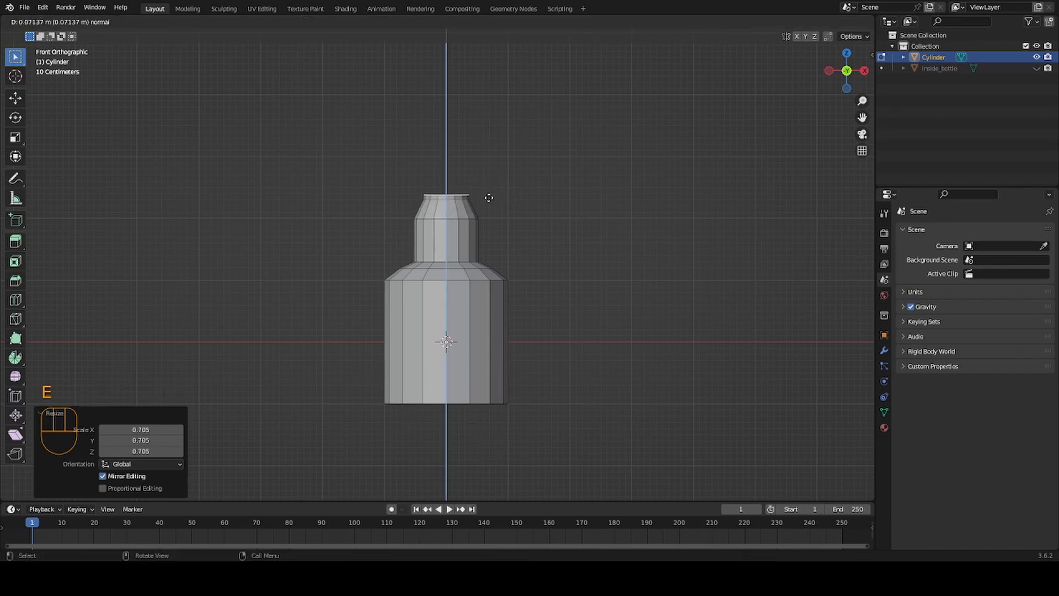
left_click(489, 198)
key("s")
left_click(565, 283)
Step: Undo the second neck and taper extrusions
left_click_drag(565, 284, 502, 306, "alt")
key("ctrl+z")
key("ctrl+z")
key("ctrl+z")
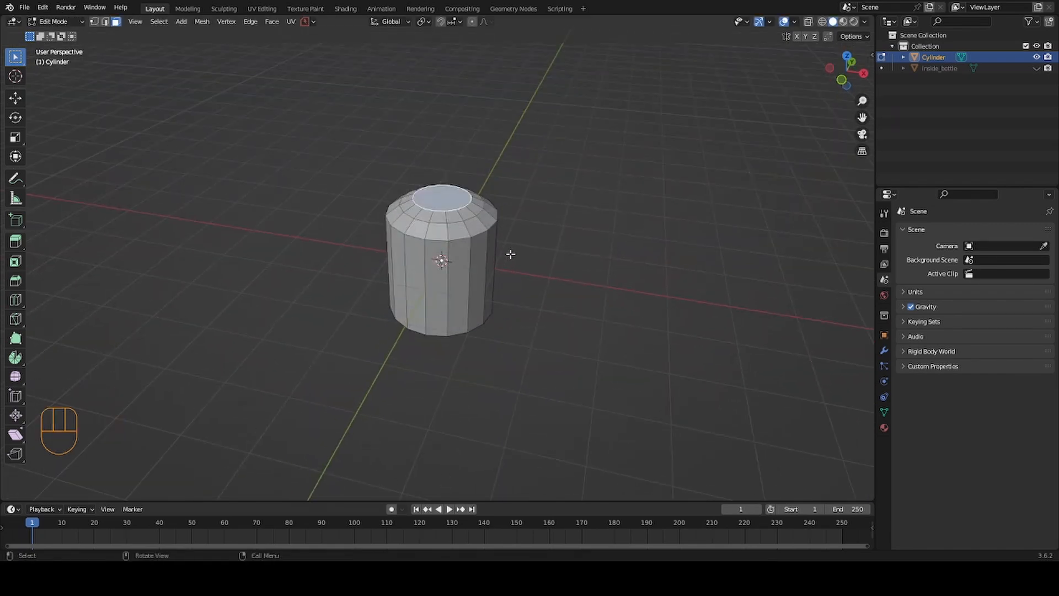
Step: Extrude the shoulder's top face upward about 0.69 m as a straight neck and return to Object Mode
key("KP_1")
key("e")
left_click(513, 217)
key("KP_5")
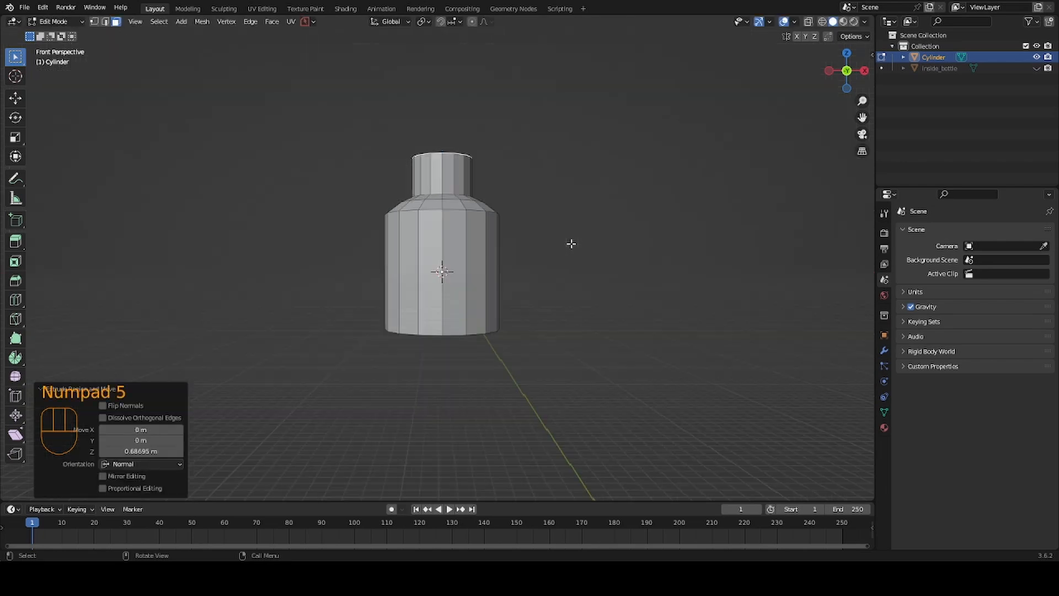
left_click_drag(570, 241, 658, 306, "alt")
key("Tab")
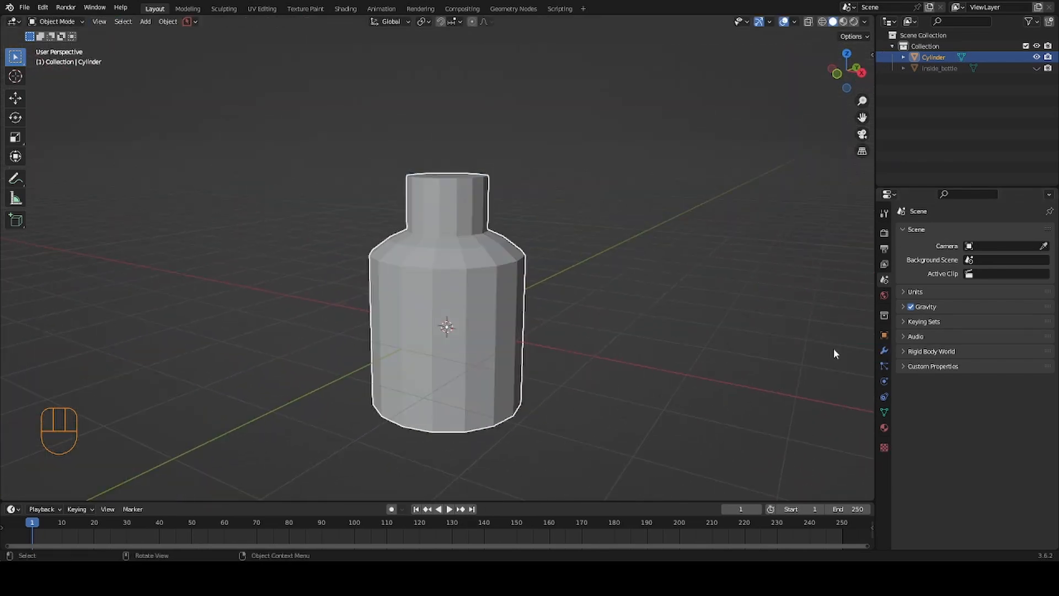
Step: Try a Subdivision modifier on the bottle with the viewport level set to 2
left_click(884, 351)
left_click(962, 230)
left_click(872, 434)
left_click(1041, 280)
Step: Try triangulating the face at the top of the neck in Edit Mode
key("Tab")
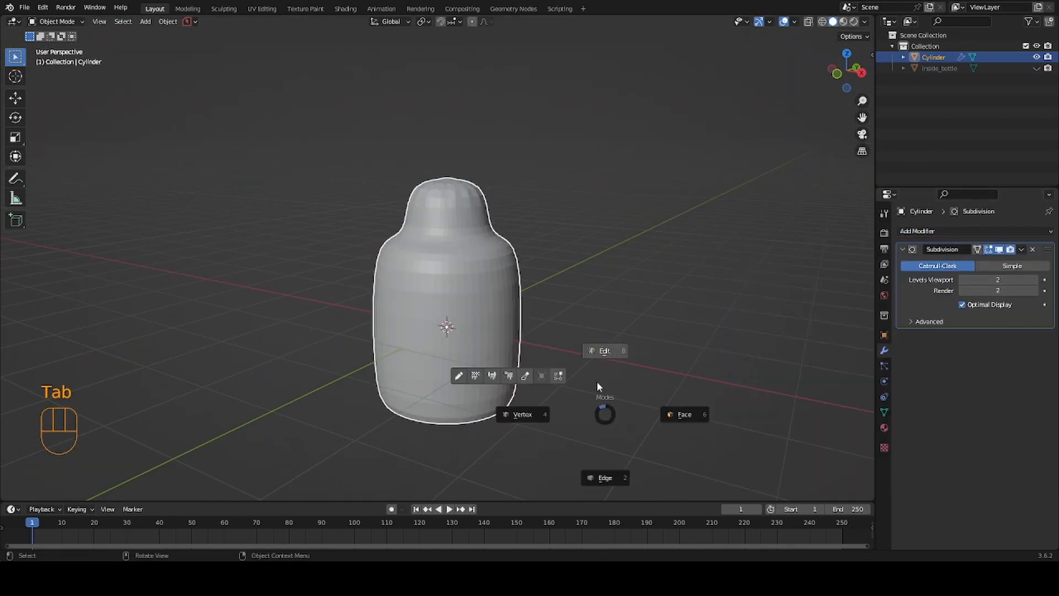
key("Tab")
left_click_drag(586, 116, 615, 144, "alt")
key("Tab")
left_click(613, 317)
scroll(552, 320, "up", 2)
left_click_drag(494, 317, 560, 335, "alt+shift")
key("ctrl+t")
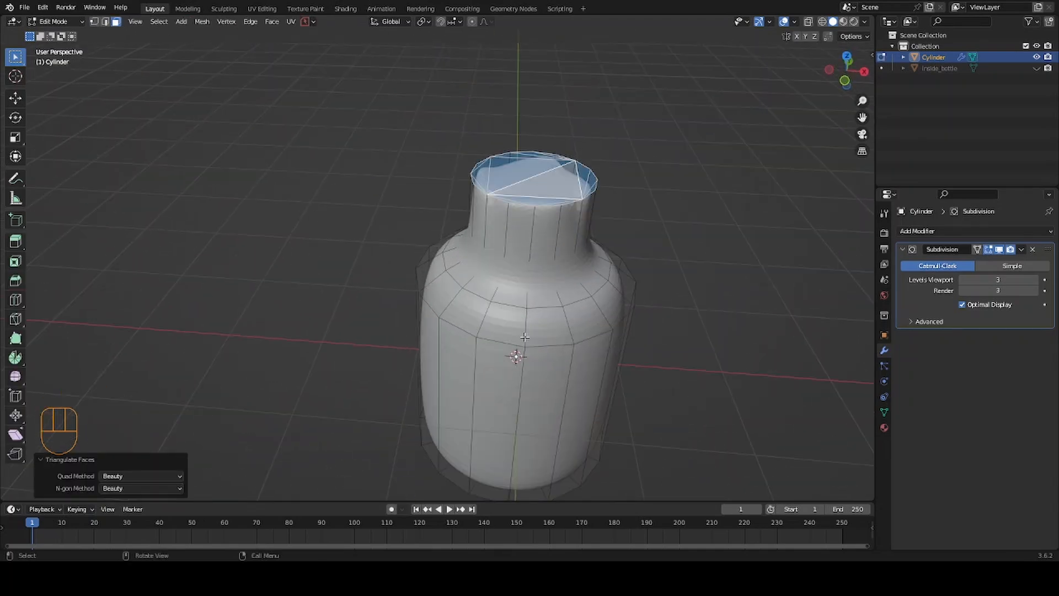
Step: Try adding a loop cut around the body just below the shoulder edge
key("ctrl+r")
left_click(531, 350)
left_click(543, 302)
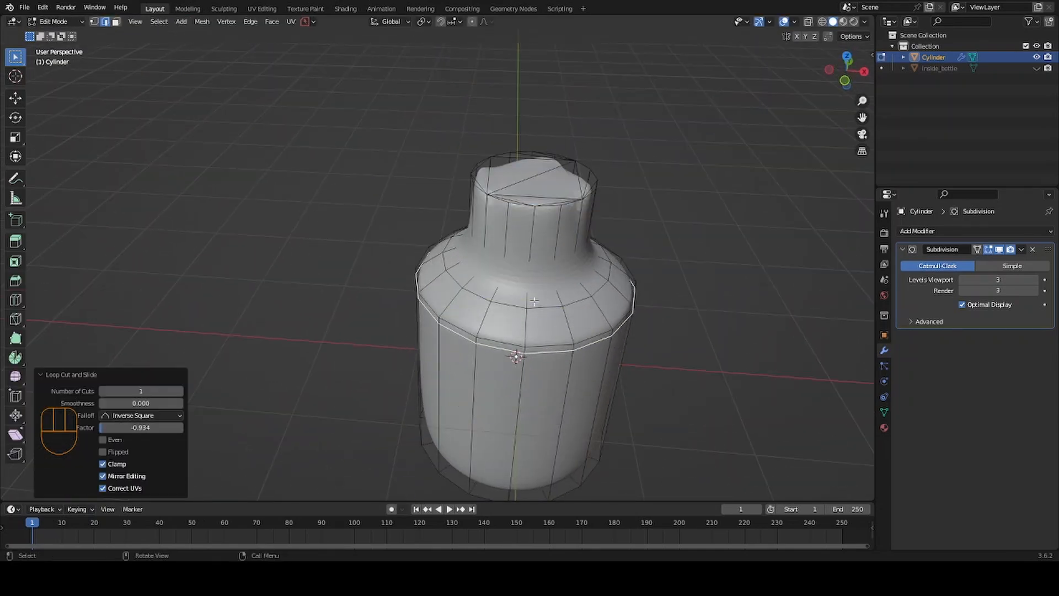
Step: Undo the loop cut, the triangulation and the Subdivision modifier
key("ctrl+z")
key("ctrl+z")
key("ctrl+z")
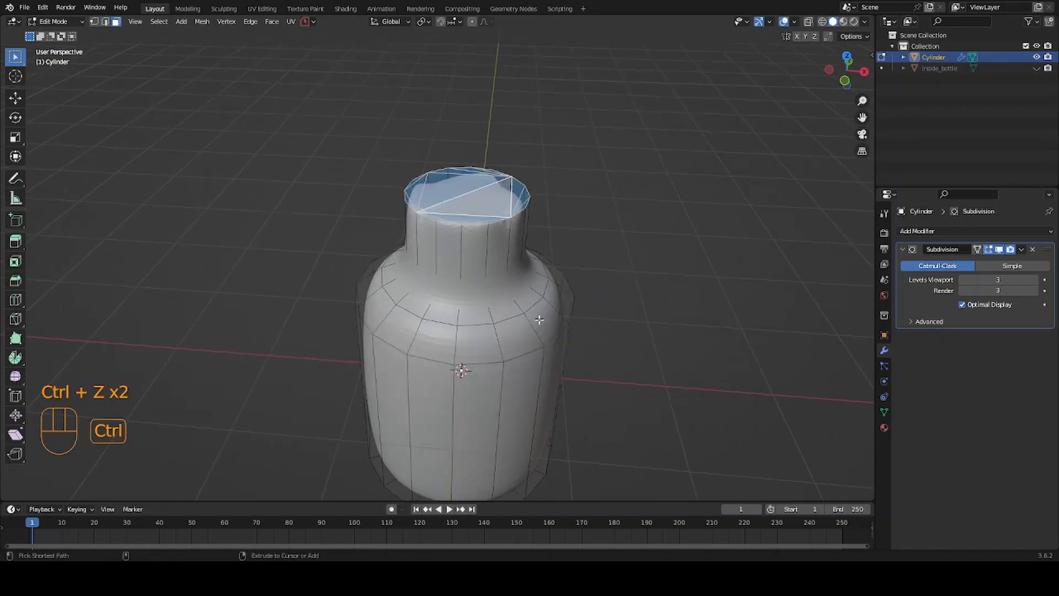
key("ctrl+z")
Step: Inset the neck's top face by about 0.32 m in Edit Mode
key("Tab")
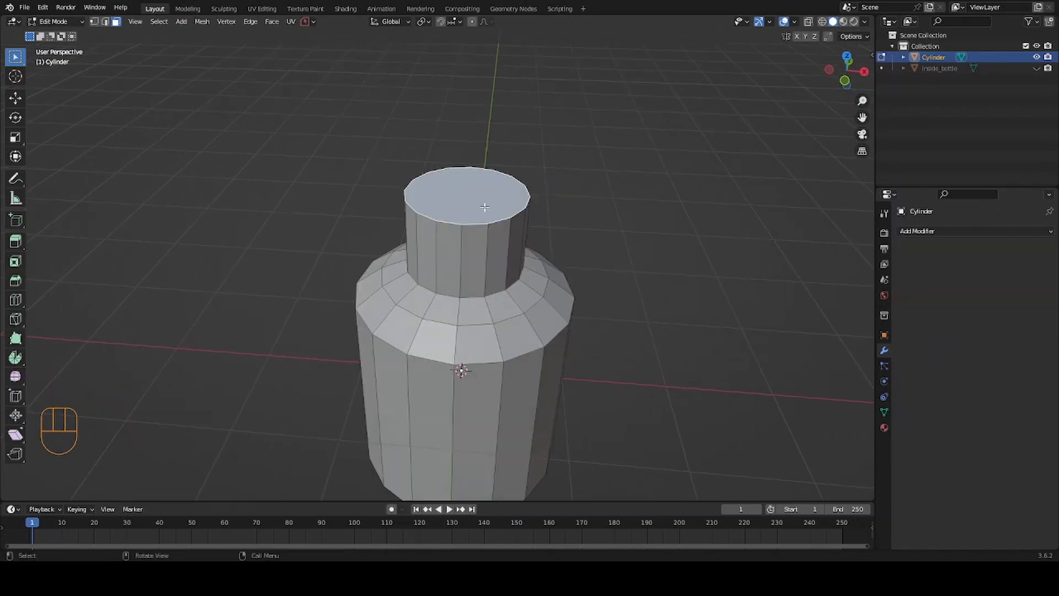
left_click(490, 243, "alt")
key("i")
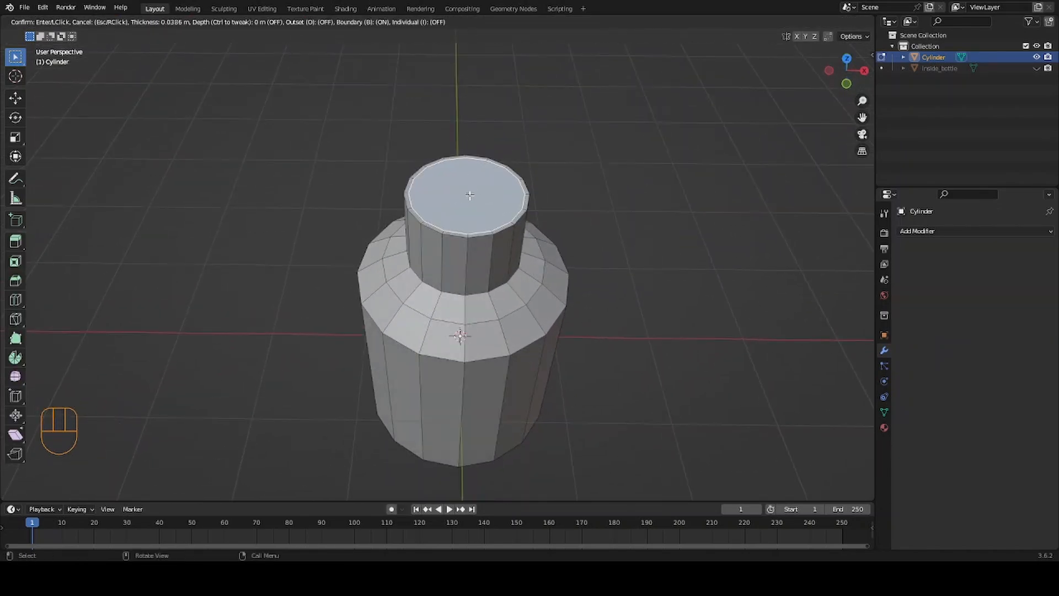
left_click(491, 126)
key("ctrl+z")
key("i")
left_click(701, 314)
Step: Cut the neck's small inner top face into wedges with Knife cuts through its center between opposite vertices
scroll(583, 366, "up", 3)
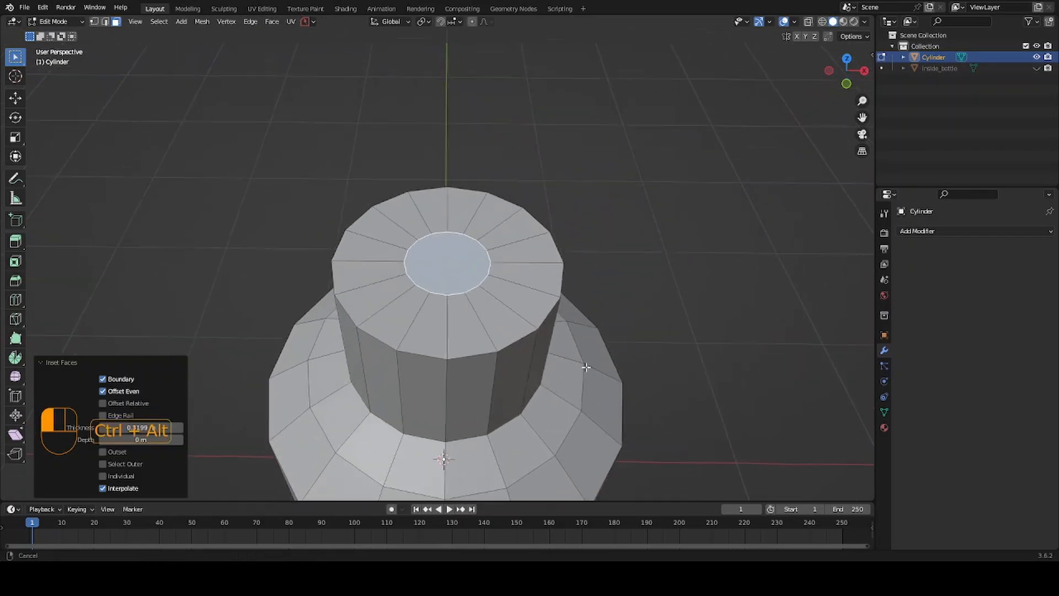
key("k")
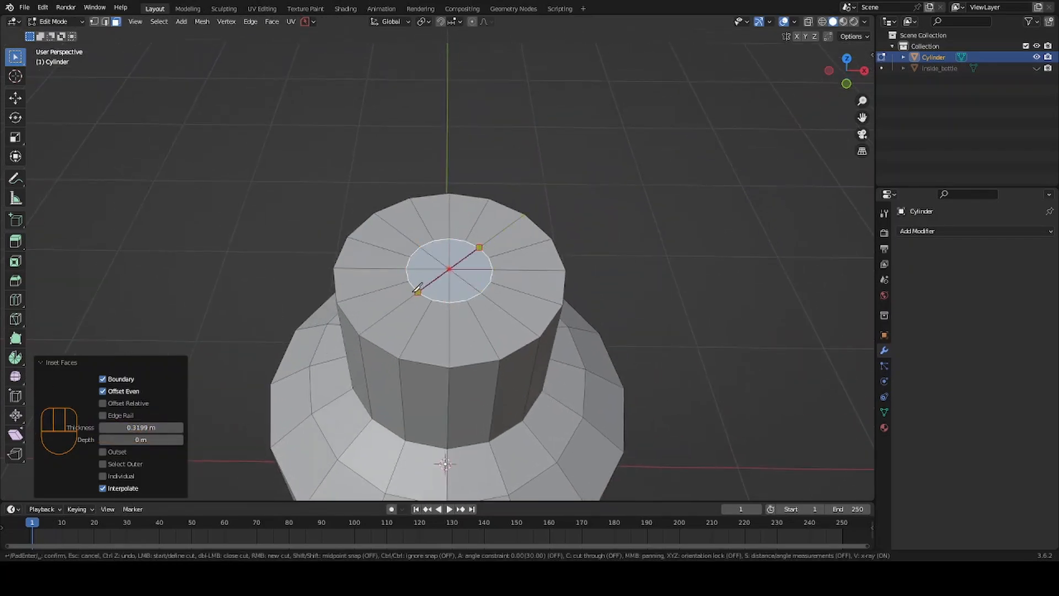
key("Return")
scroll(543, 359, "down", 2)
left_click_drag(546, 361, 533, 343, "alt")
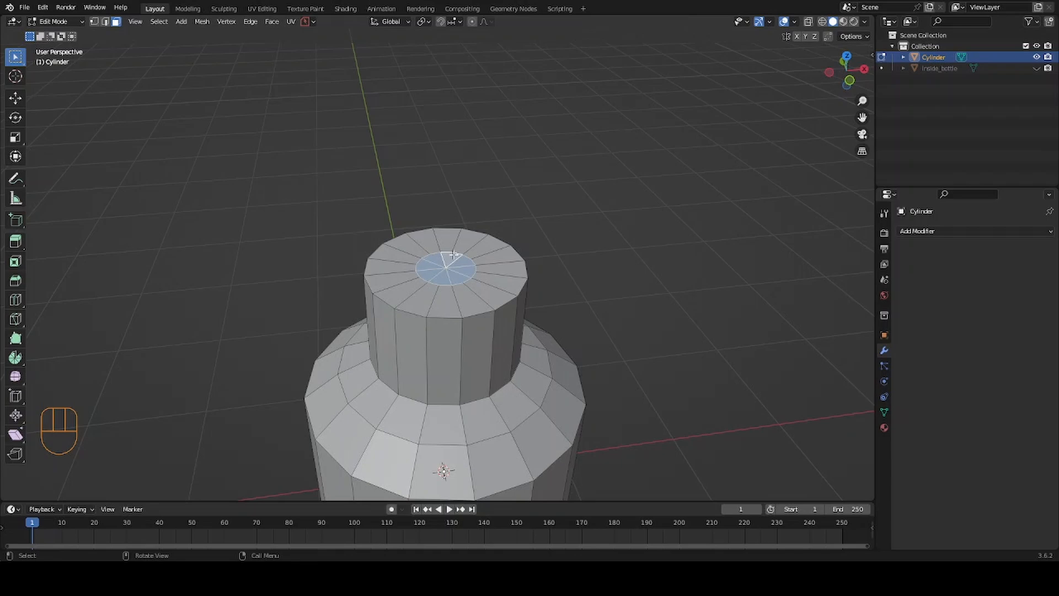
Step: Try to divide the recessed bottom face into wedges with Knife cuts through its center, and undo the attempts
left_click_drag(585, 480, 608, 370, "ctrl+alt")
left_click_drag(611, 395, 621, 268, "alt")
left_click(469, 250)
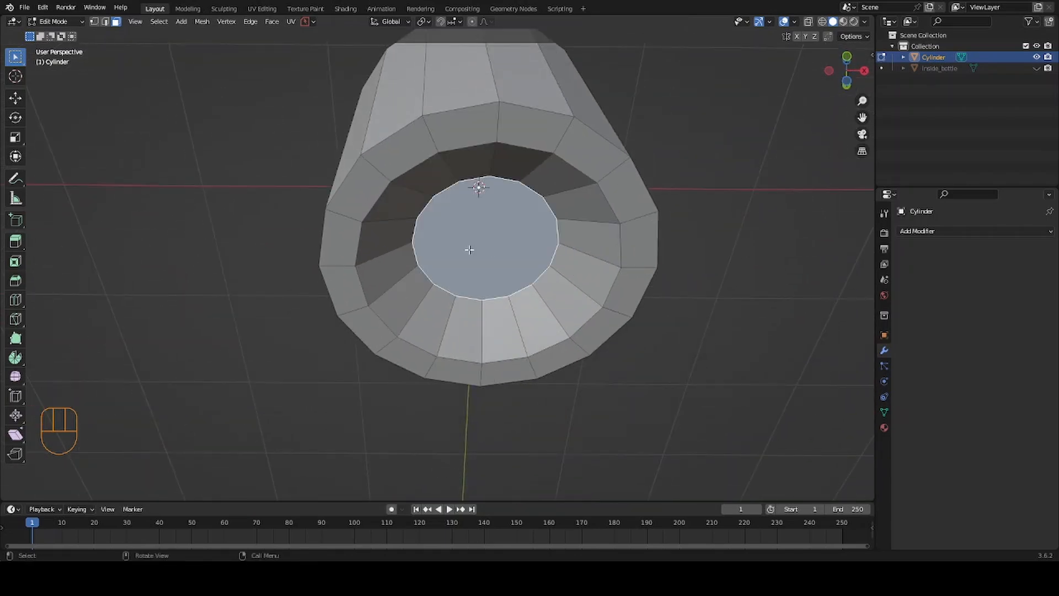
key("k")
key("Escape")
left_click_drag(519, 265, 523, 157, "alt")
scroll(518, 329, "down", 4)
key("k")
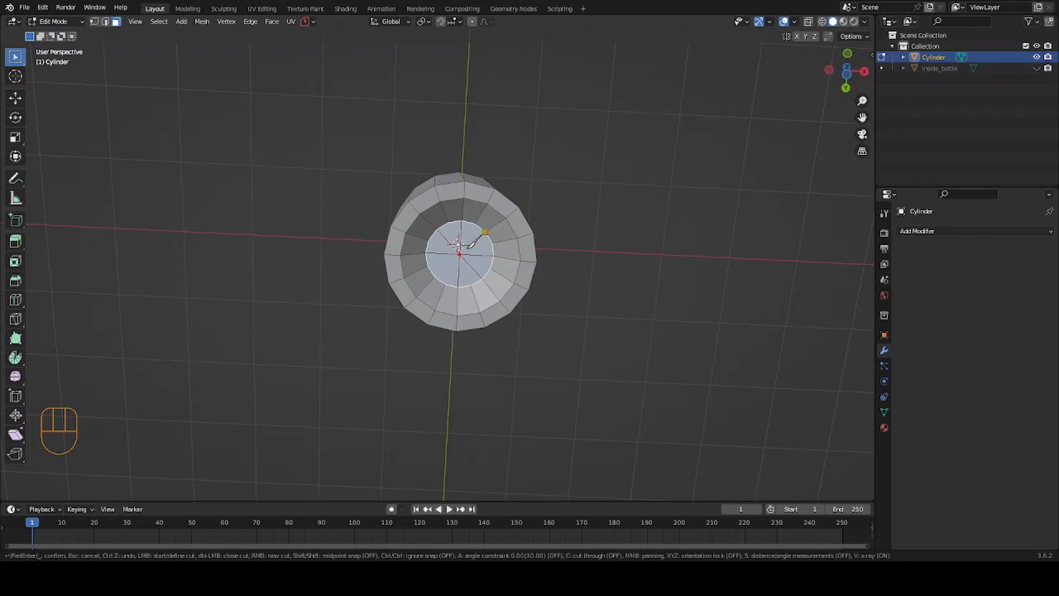
key("Return")
scroll(472, 259, "up", 4)
left_click_drag(473, 259, 490, 166, "alt")
key("ctrl+z")
key("k")
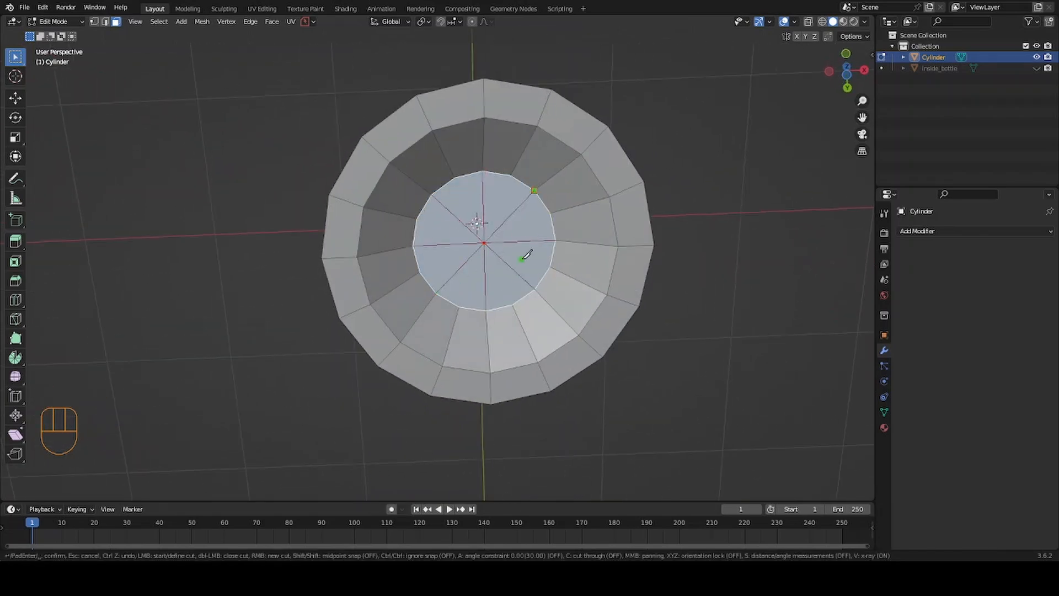
key("Return")
left_click_drag(521, 259, 510, 325, "alt")
key("ctrl+z")
Step: Cut the recessed bottom face into quarters with two perpendicular Knife cuts through its center
key("k")
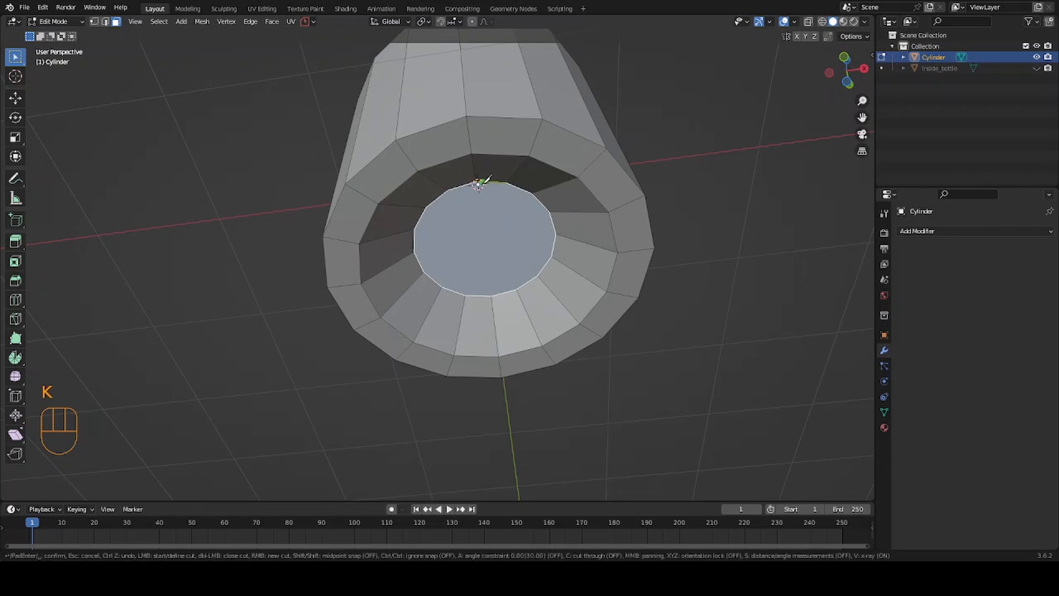
left_click(506, 284)
key("Return")
key("k")
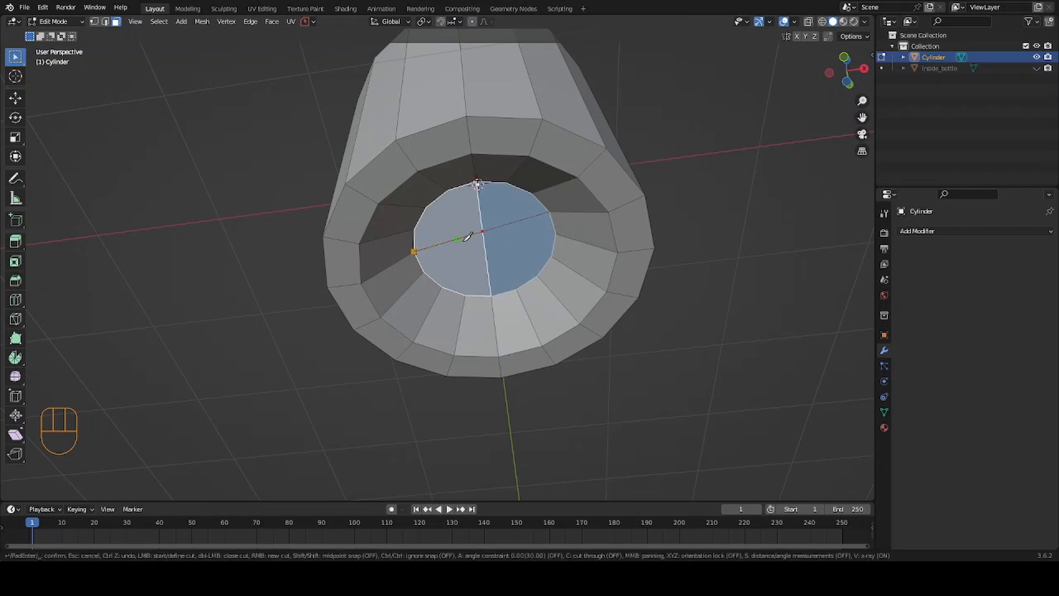
key("ctrl+z")
key("Escape")
left_click_drag(539, 241, 555, 232, "alt")
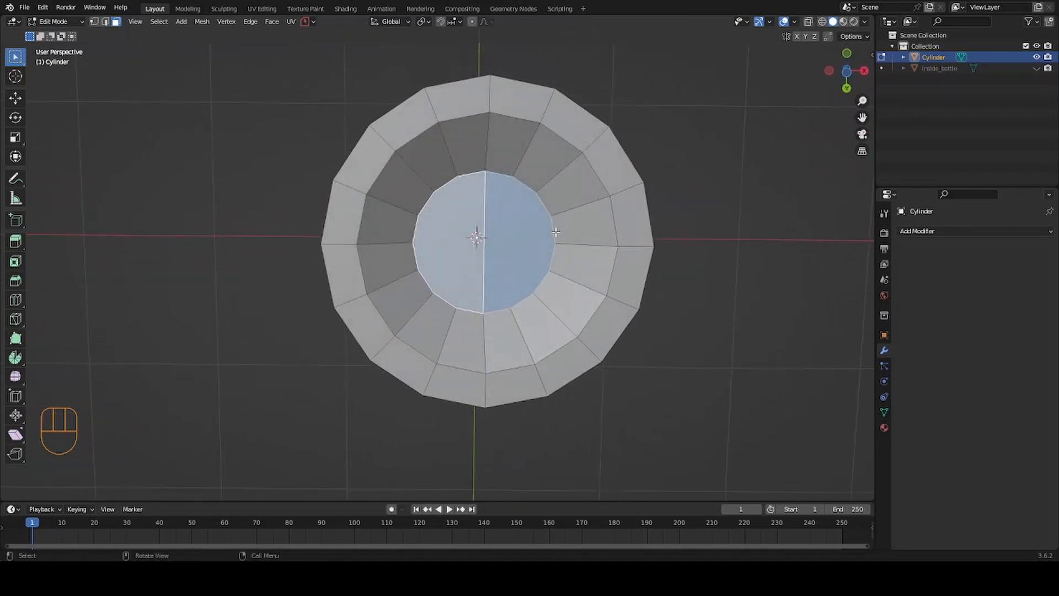
key("ctrl+KP_7")
key("k")
key("Return")
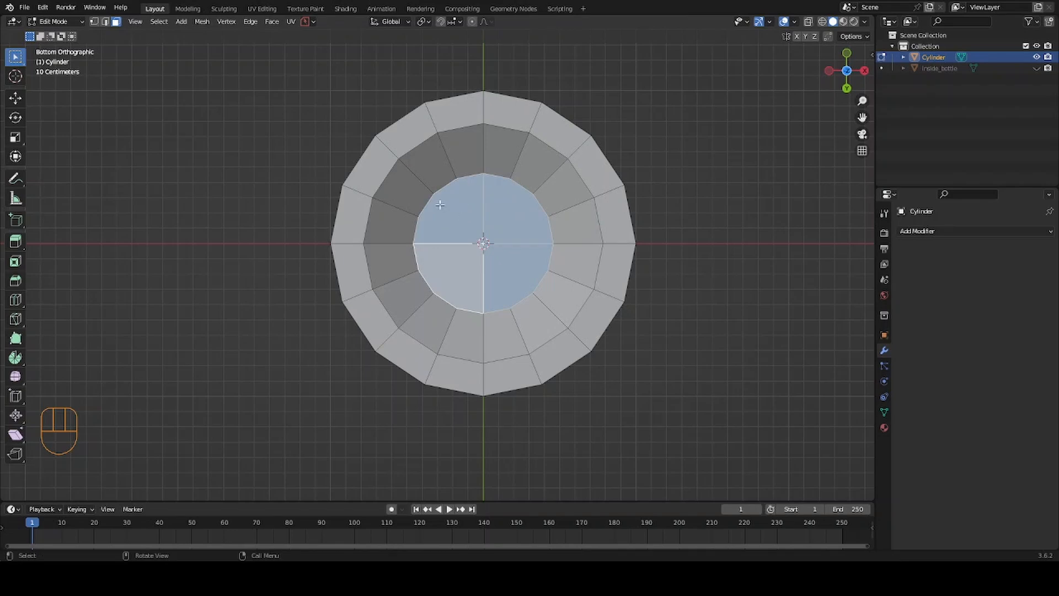
Step: Split the four quarters of the recessed bottom face into eight wedges with two diagonal Knife cuts
key("k")
left_click(434, 194)
left_click(532, 292)
key("Return")
key("k")
left_click(445, 284)
key("Return")
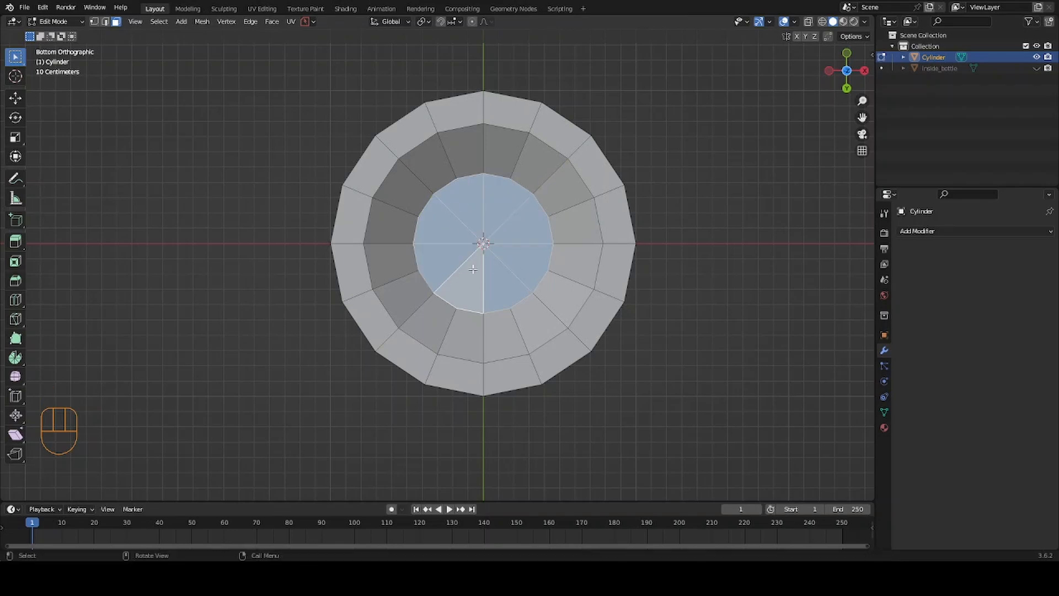
Step: Add a Subdivision modifier with viewport level 2 to the whole bottle and shade it smooth
left_click_drag(554, 289, 544, 390, "alt")
key("Tab")
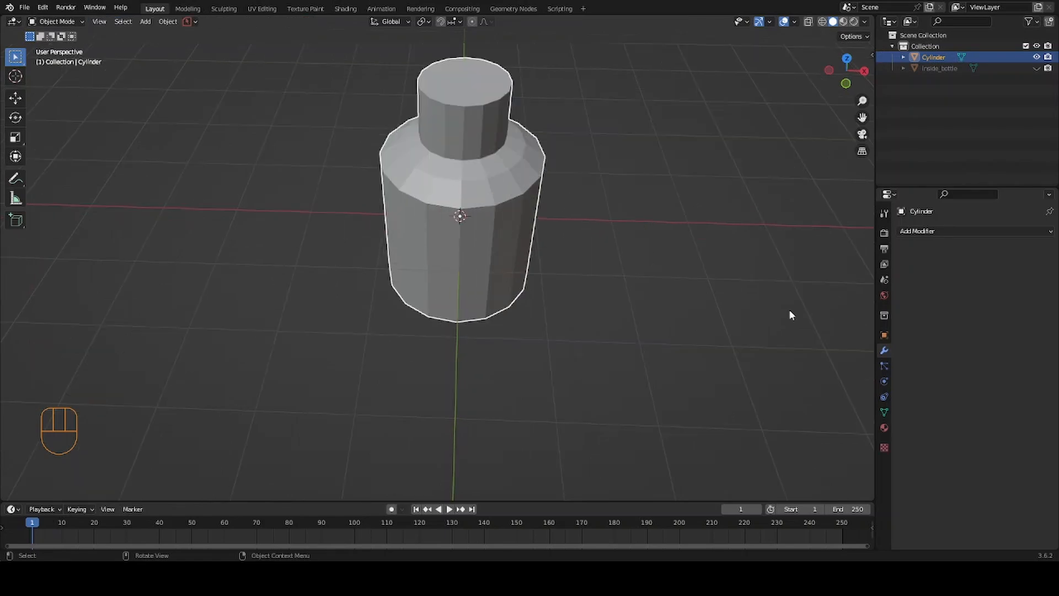
left_click(973, 231)
left_click(852, 407)
left_click_drag(546, 309, 528, 178, "alt")
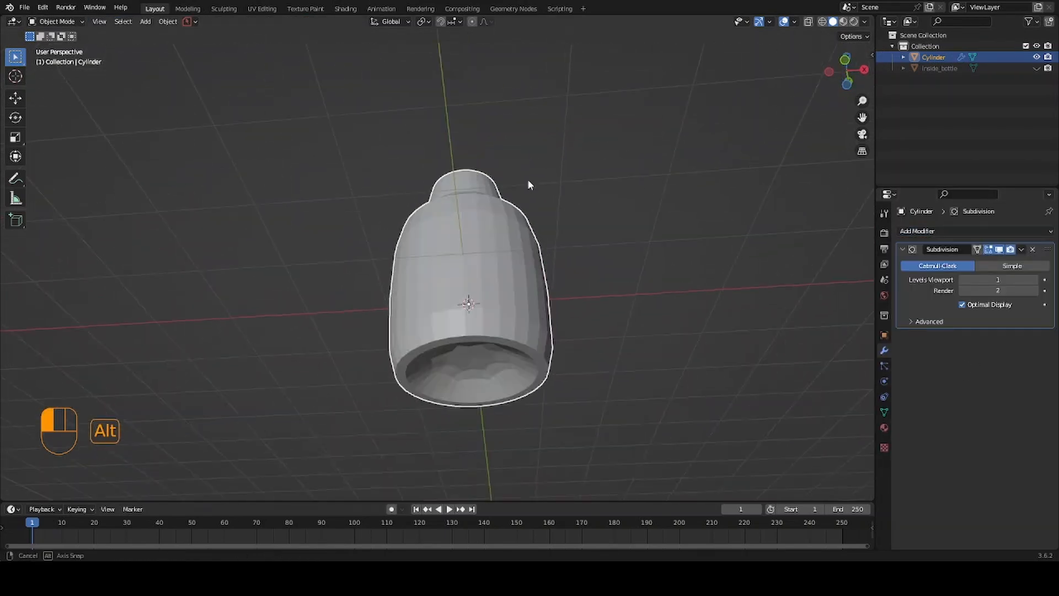
key("ctrl+2")
left_click_drag(601, 276, 604, 381, "alt")
right_click(562, 314)
left_click(561, 323)
Step: Add a loop cut around the bottle's body just below the shoulder edge in Edit Mode
left_click_drag(512, 280, 462, 258, "alt+shift")
key("Tab")
left_click(518, 243)
key("ctrl+r")
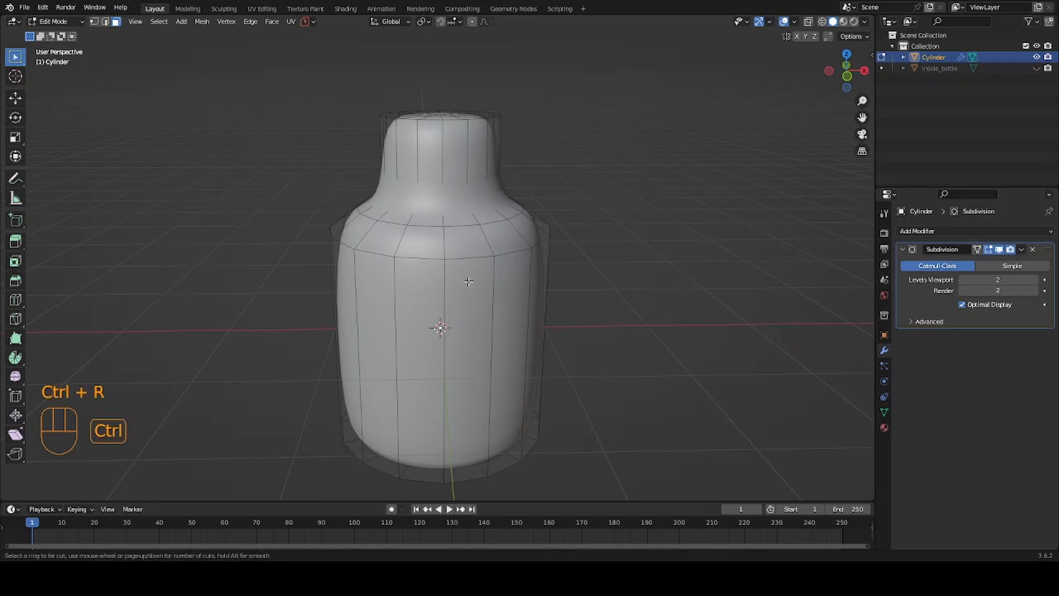
left_click(461, 182)
right_click(447, 228)
key("ctrl+z")
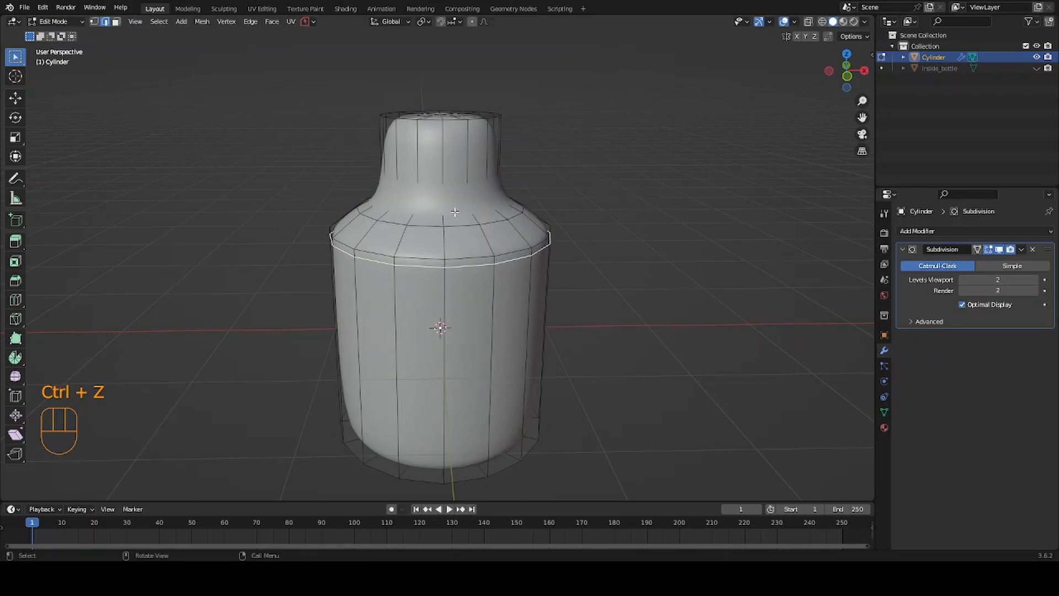
Step: Try adding a loop cut around the sloped shoulder and undo it
key("ctrl+r")
left_click(453, 213)
right_click(452, 213)
key("ctrl+z")
left_click(594, 232)
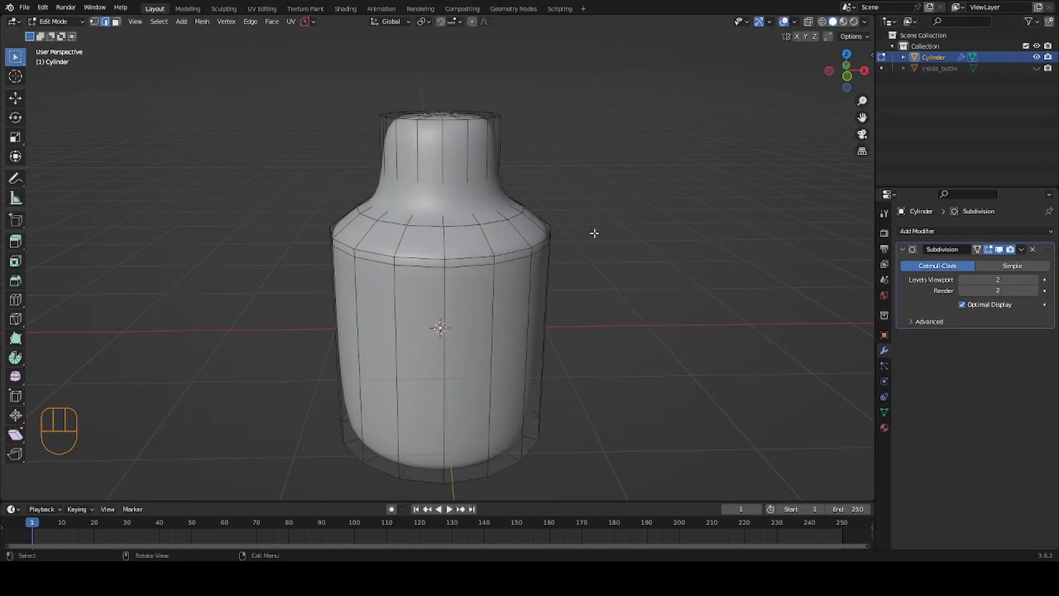
Step: Try beveling the edge loop at the neck's base with the Subdivision's Edit Mode display off, and undo it
left_click(988, 249)
left_click(435, 207, "alt")
key("ctrl+b")
left_click(447, 213)
left_click(450, 200)
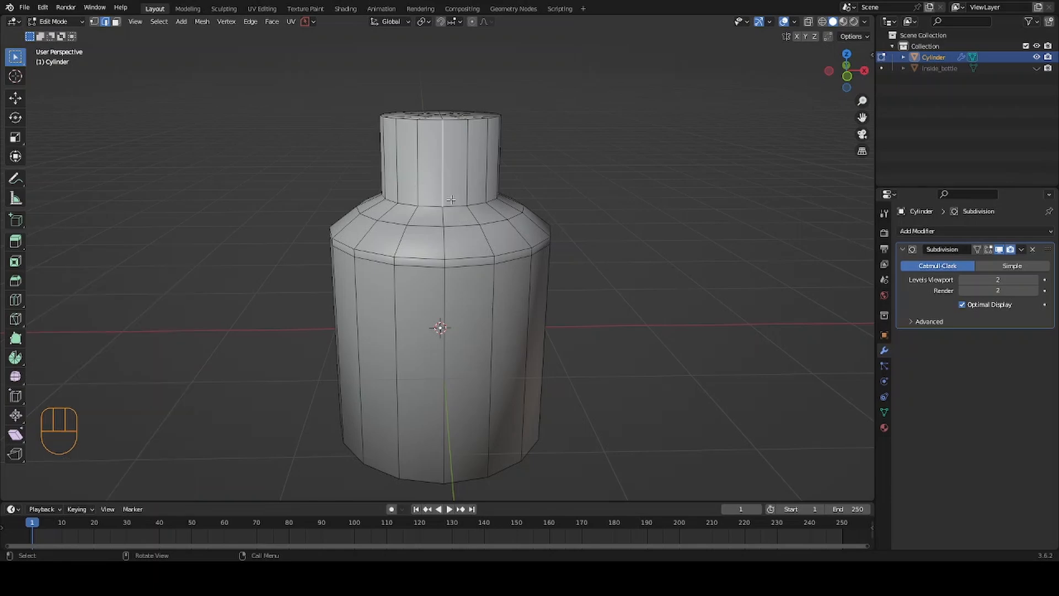
left_click(16, 280)
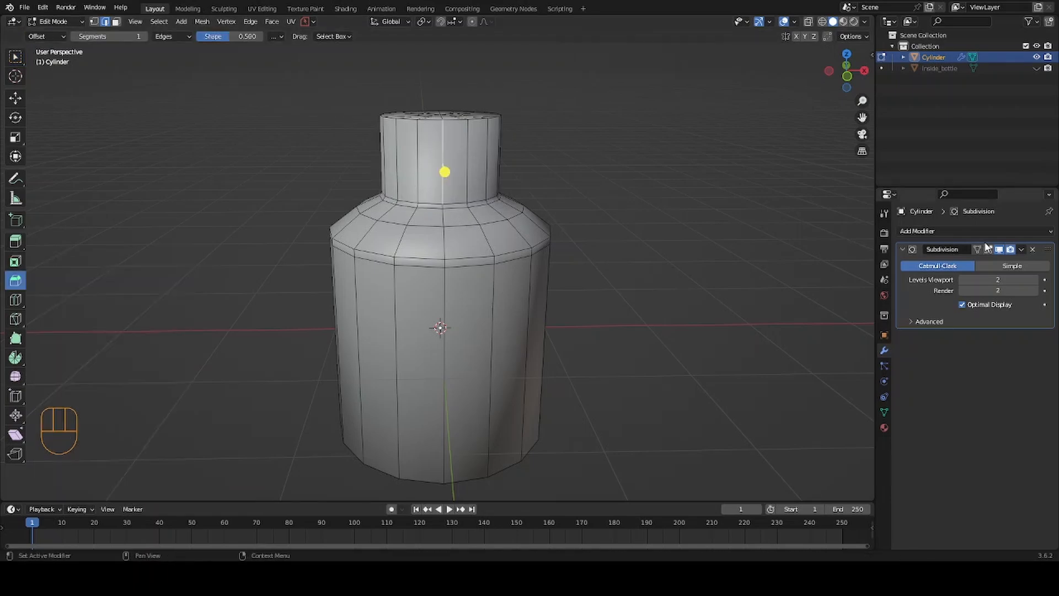
key("ctrl+z")
key("ctrl+z")
Step: Add loop cuts around the neck just above its base (factor 0.742) and around the body near the bottom edge (factor 0.933)
key("ctrl+r")
left_click(478, 182)
left_click(470, 203)
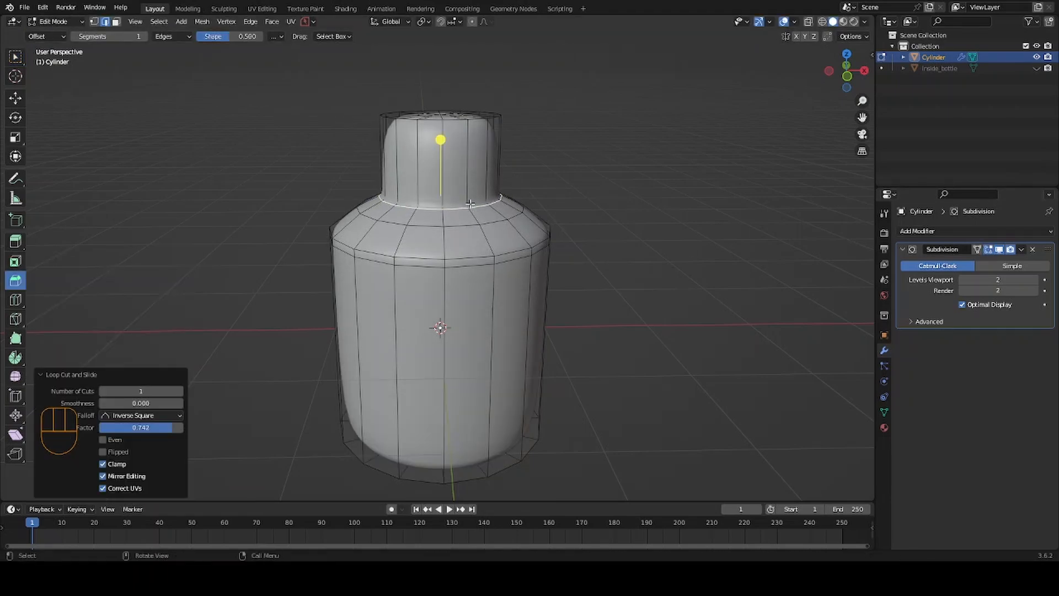
key("ctrl+r")
left_click(462, 437)
left_click(470, 74)
left_click_drag(509, 154, 577, 248, "alt")
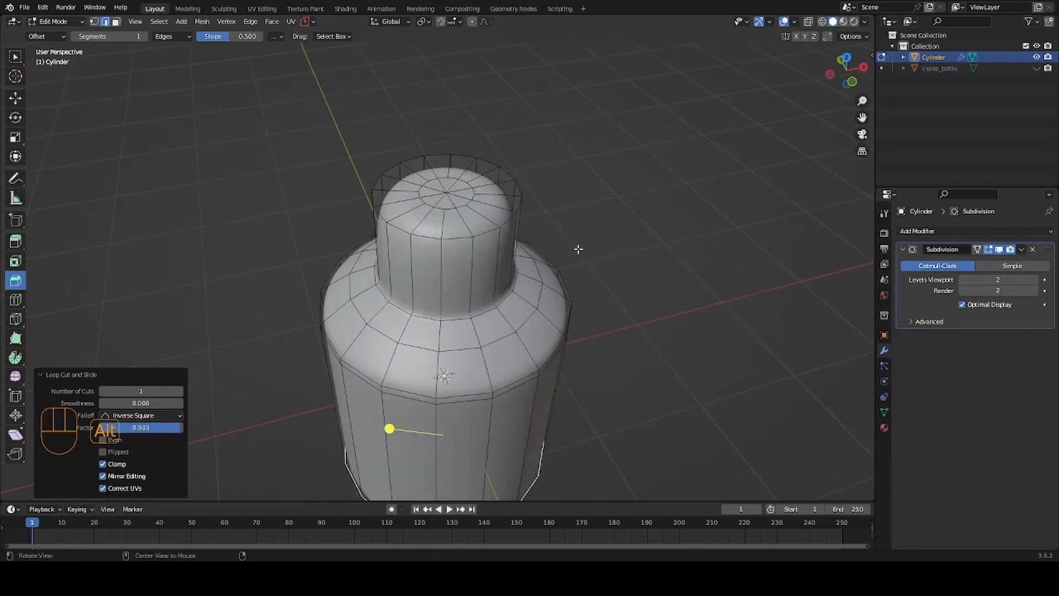
Step: Select the whole neck through the mesh in front wireframe view and separate it into its own object
key("Tab")
left_click(546, 178)
key("KP_5")
key("KP_1")
key("Tab")
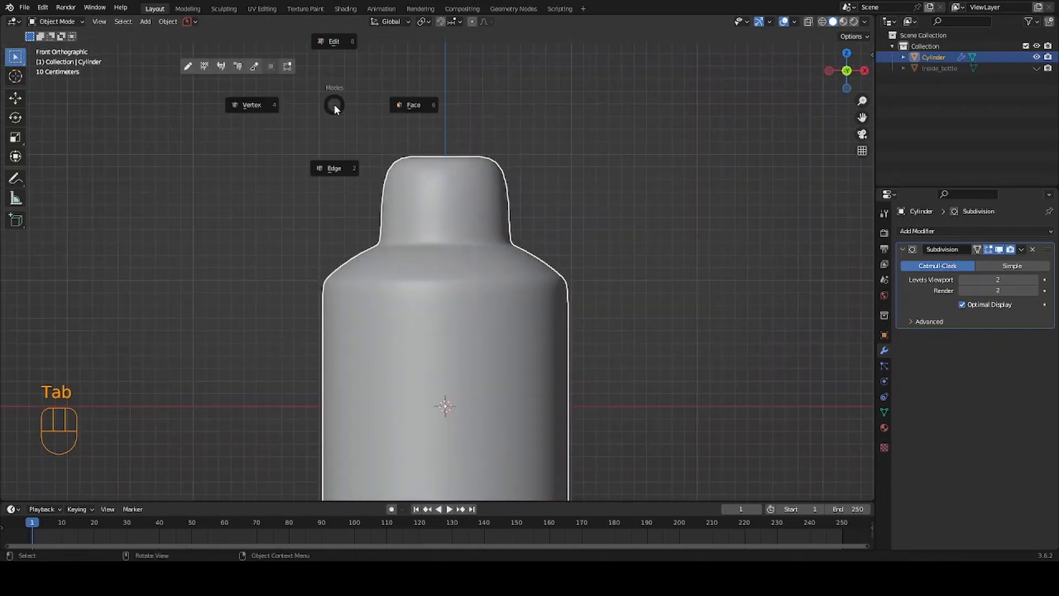
left_click(335, 42)
key("shift+z")
left_click_drag(312, 111, 549, 230)
key("p")
left_click(557, 236)
Step: Return to Object Mode and rename the separated neck object top_bottle
key("Tab")
double_click(940, 68)
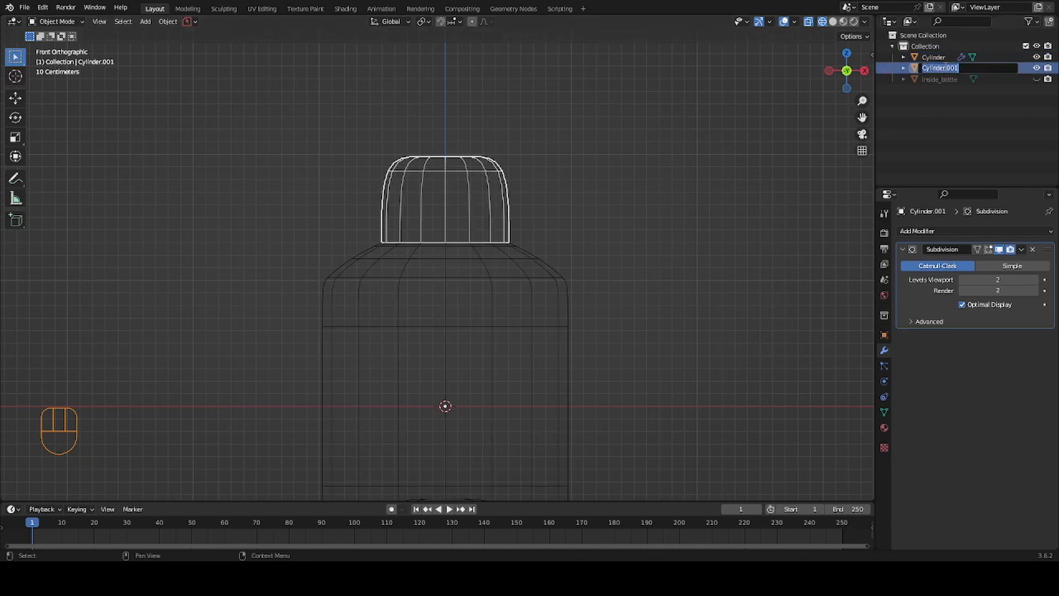
type("top_bottle")
key("Return")
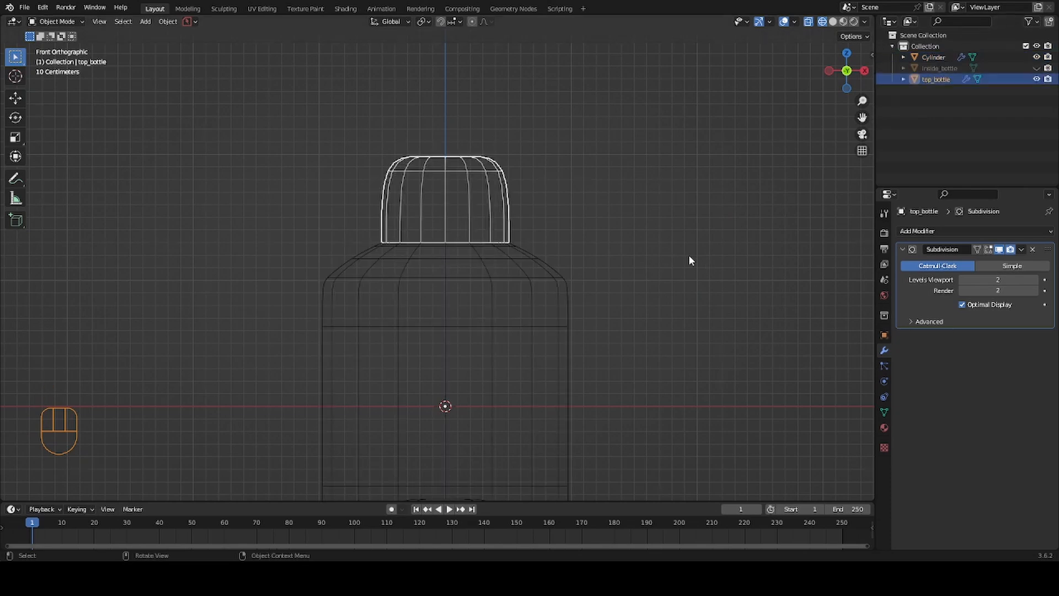
Step: Sharpen the rounded top edge of top_bottle with a supporting edge loop in Edit Mode
key("shift+z")
key("Tab")
left_click_drag(621, 243, 593, 241, "alt")
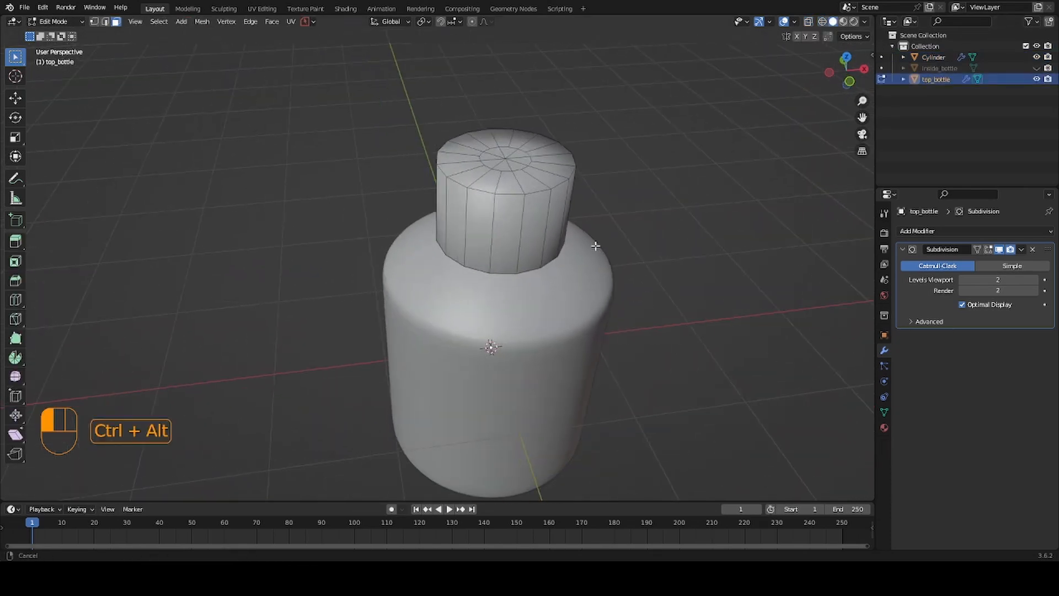
key("KP_5")
key("KP_5")
key("KP_5")
key("KP_5")
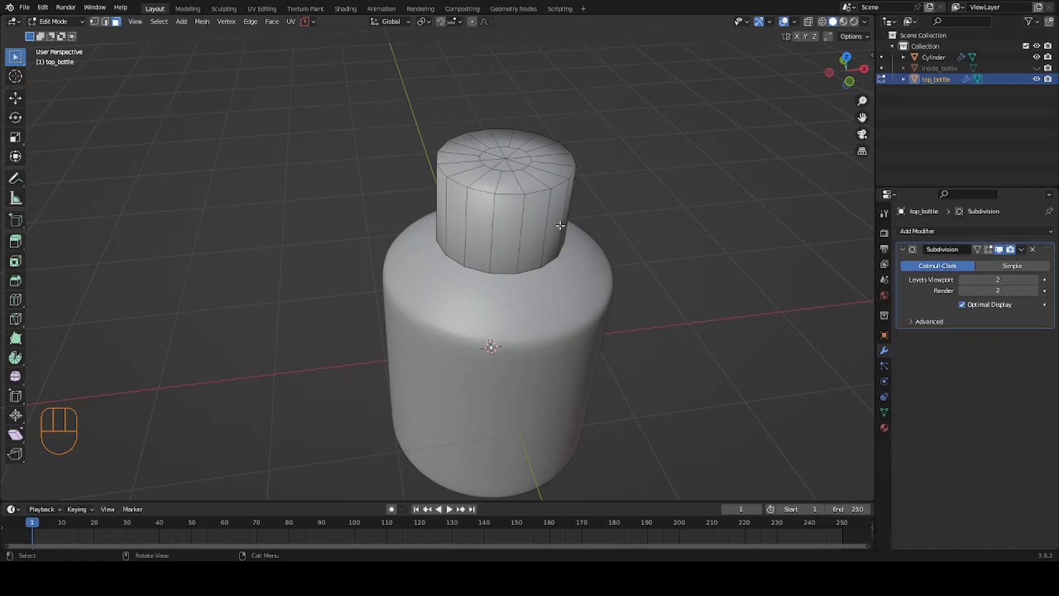
key("KP_5")
key("KP_5")
scroll(560, 226, "up", 2)
left_click_drag(560, 227, 618, 242, "alt")
key("Tab")
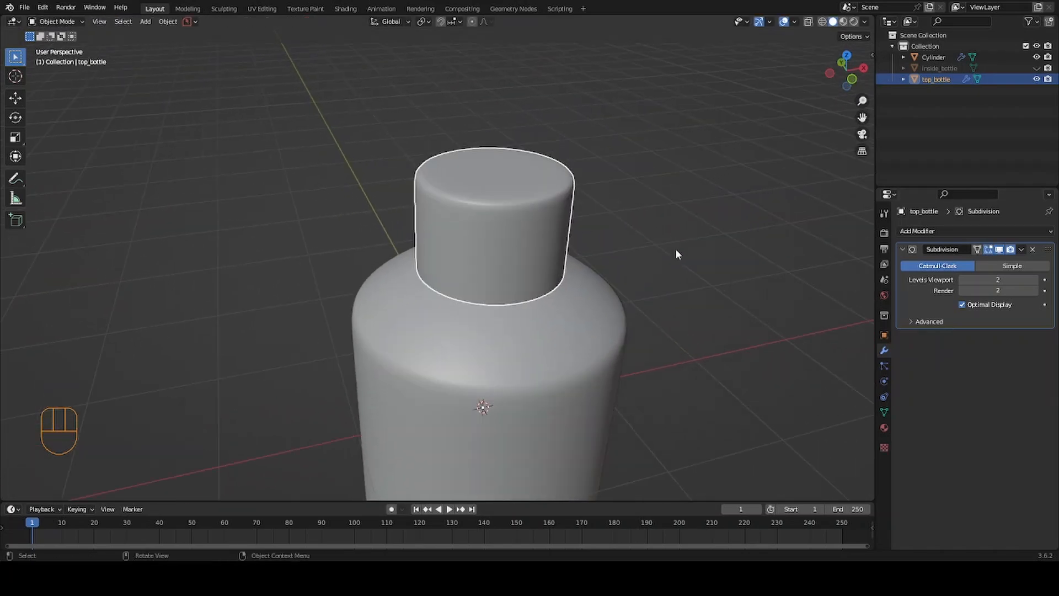
Step: Unhide the inside_bottle copy and smooth it with a Subdivision modifier and smooth shading
left_click_drag(676, 248, 601, 255, "alt")
left_click(611, 326)
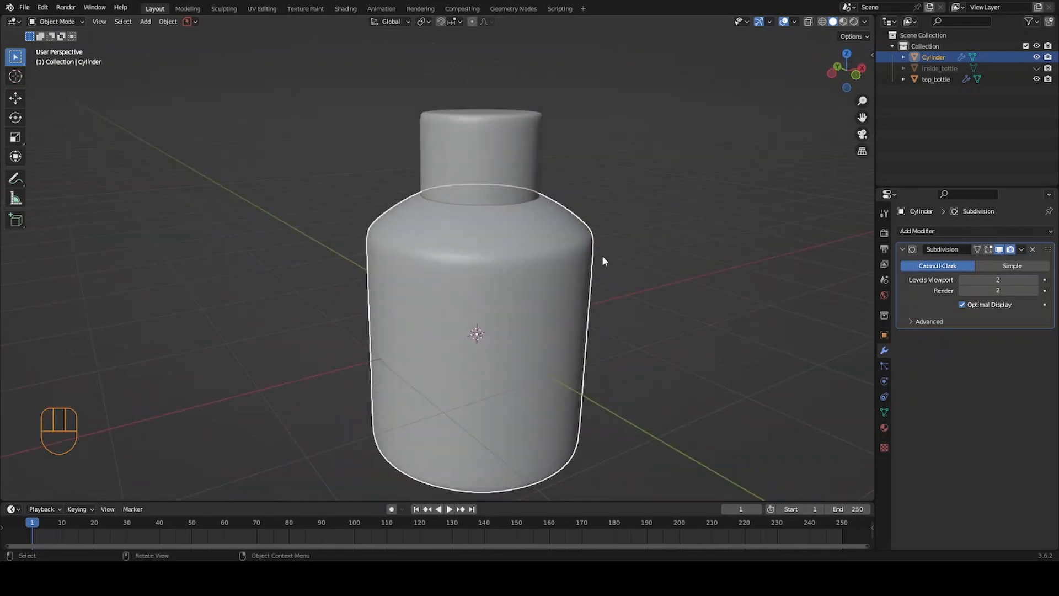
left_click(1037, 69)
left_click(1011, 67)
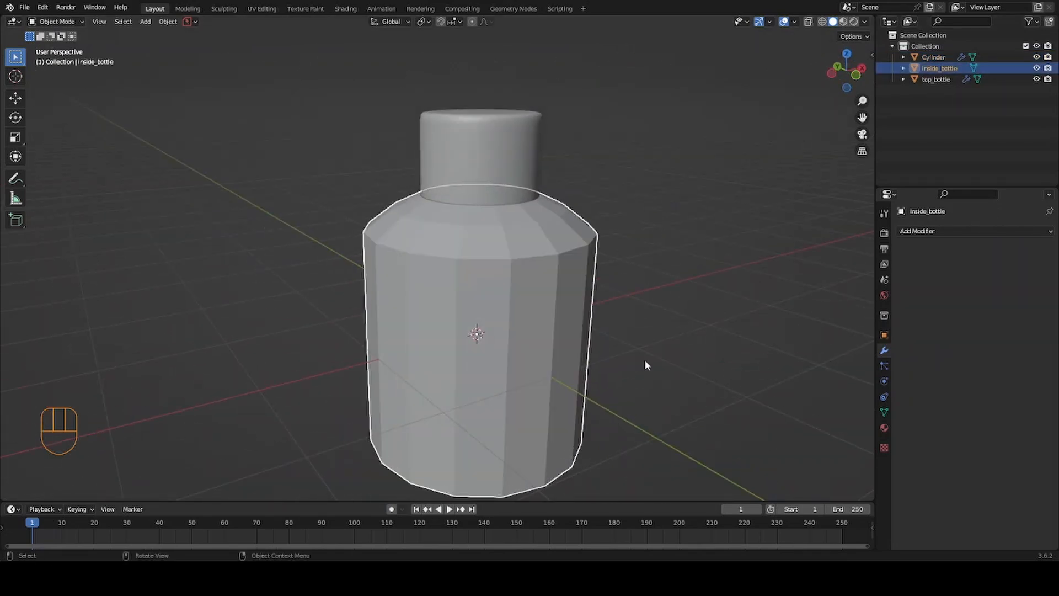
left_click_drag(644, 360, 656, 336, "alt")
left_click(938, 231)
left_click(857, 436)
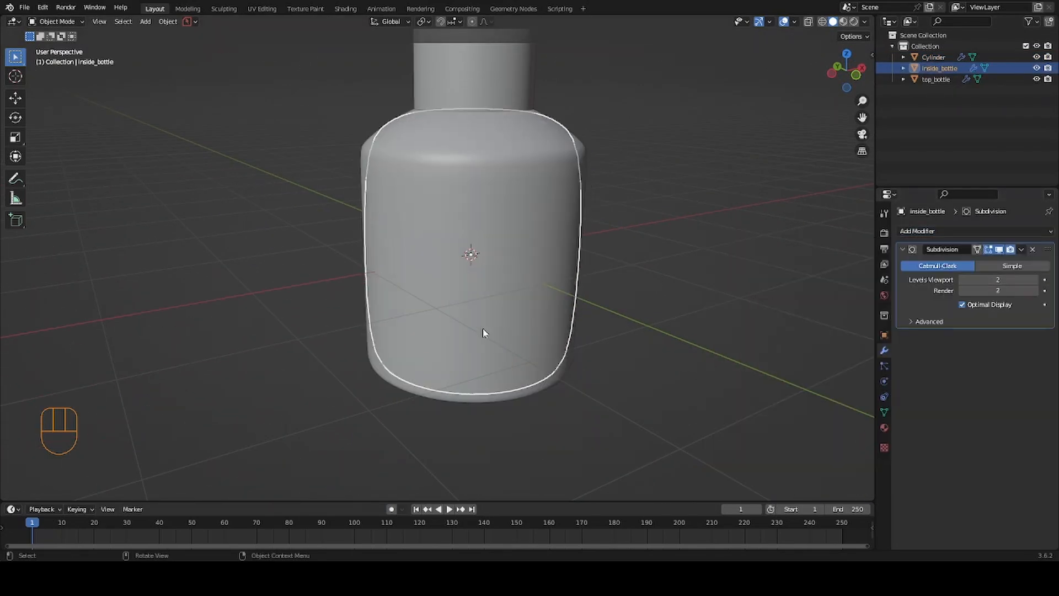
right_click(518, 326)
left_click(520, 325)
Step: Delete the old inside_bottle object and rename the body object bottle
left_click(582, 280)
left_click(582, 280)
key("Delete")
left_click(932, 57)
key("Return")
Step: Duplicate the bottle body in place and rename the copy bottle_inside
key("shift+d")
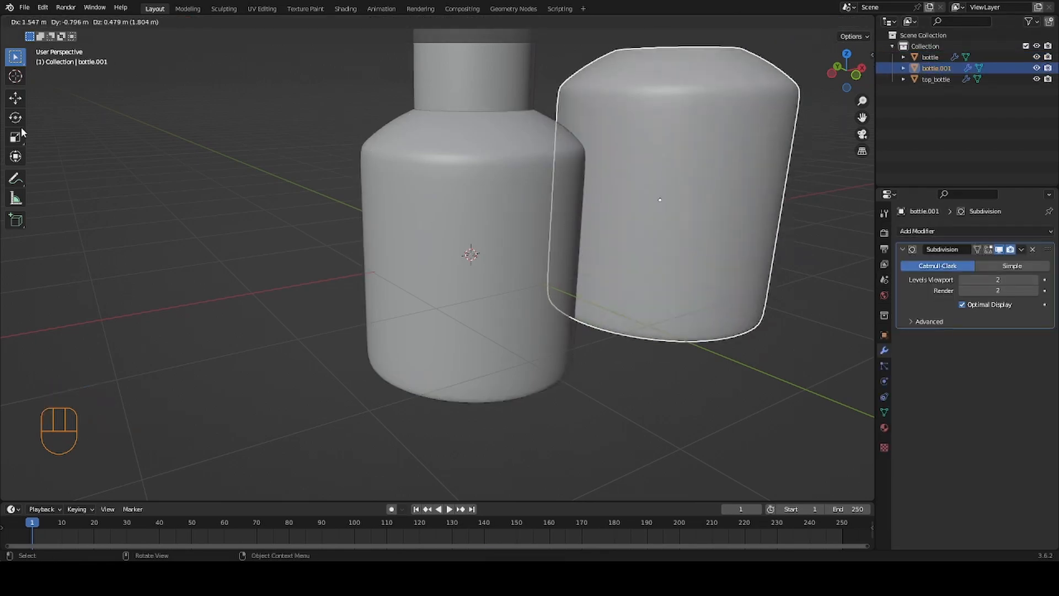
key("Escape")
middle_click_drag(482, 200, 501, 234)
left_click(938, 67)
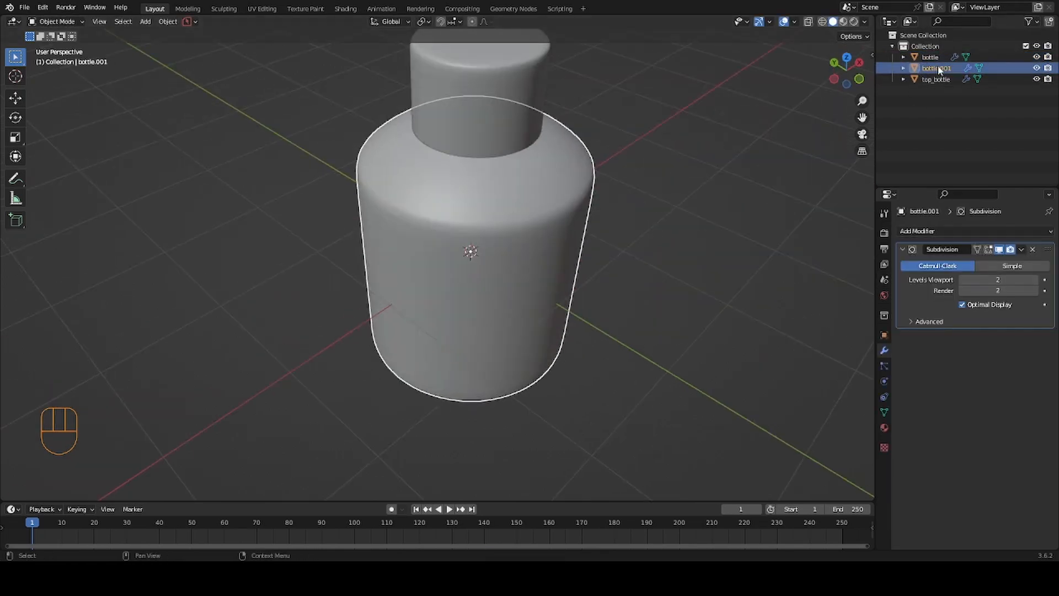
Step: Scale bottle_inside uniformly to about 0.874 and stretch it along Z by about 1.09 in front wireframe view
key("KP_5")
key("KP_1")
key("shift+z")
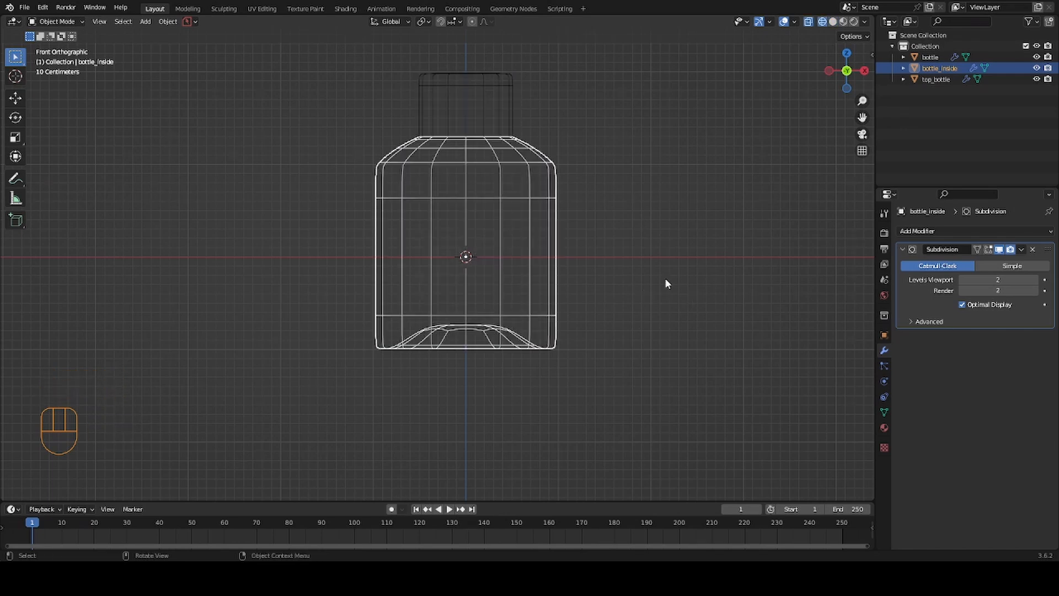
key("s")
left_click(656, 265)
key("s")
key("z")
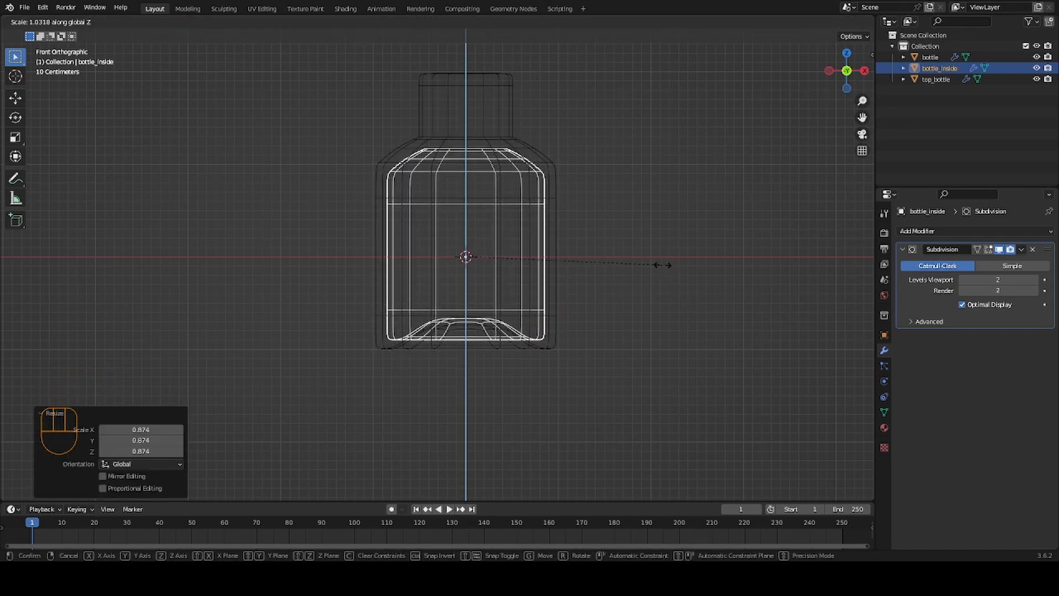
left_click(674, 267)
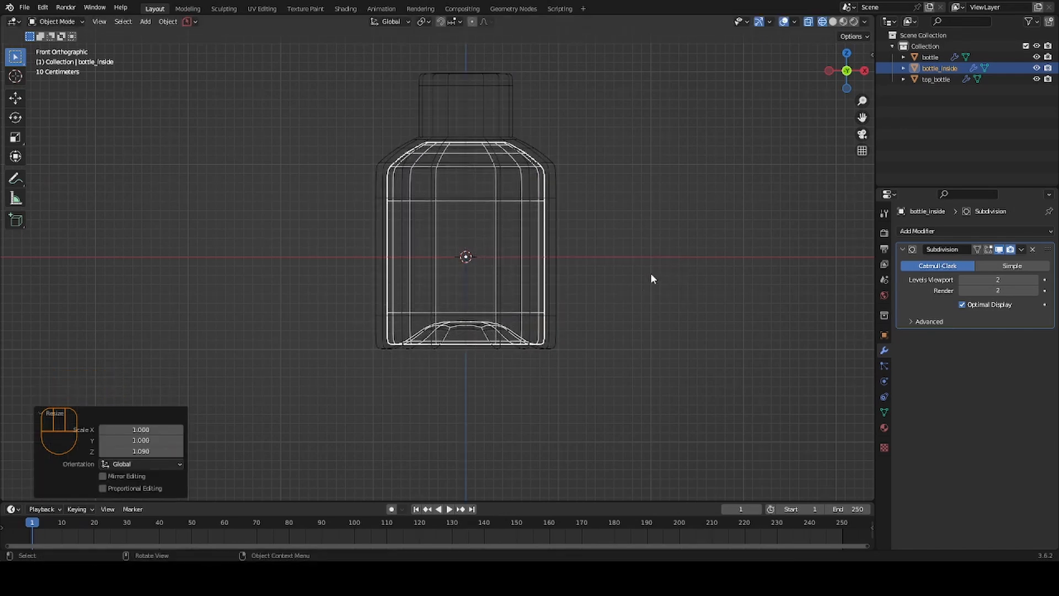
Step: Move bottle_inside up about 0.06 m along Z to fit inside the bottle, and check its shoulder and base alignment
key("g")
key("z")
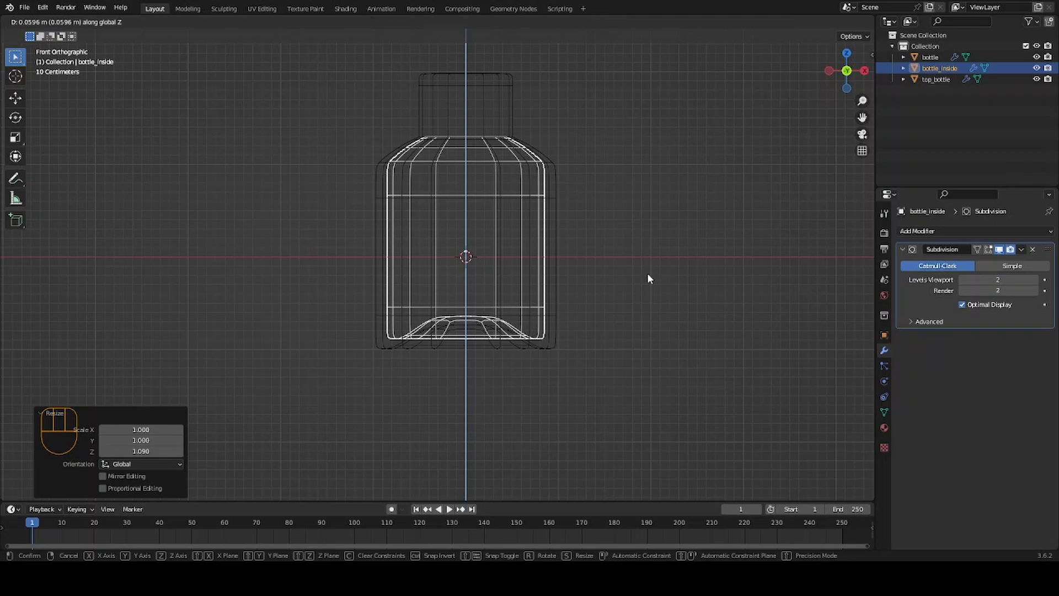
left_click(648, 278)
scroll(647, 279, "up", 5)
middle_click_drag(642, 401, 622, 300, "shift")
middle_click_drag(510, 309, 530, 437, "shift")
middle_click_drag(525, 220, 525, 387, "shift")
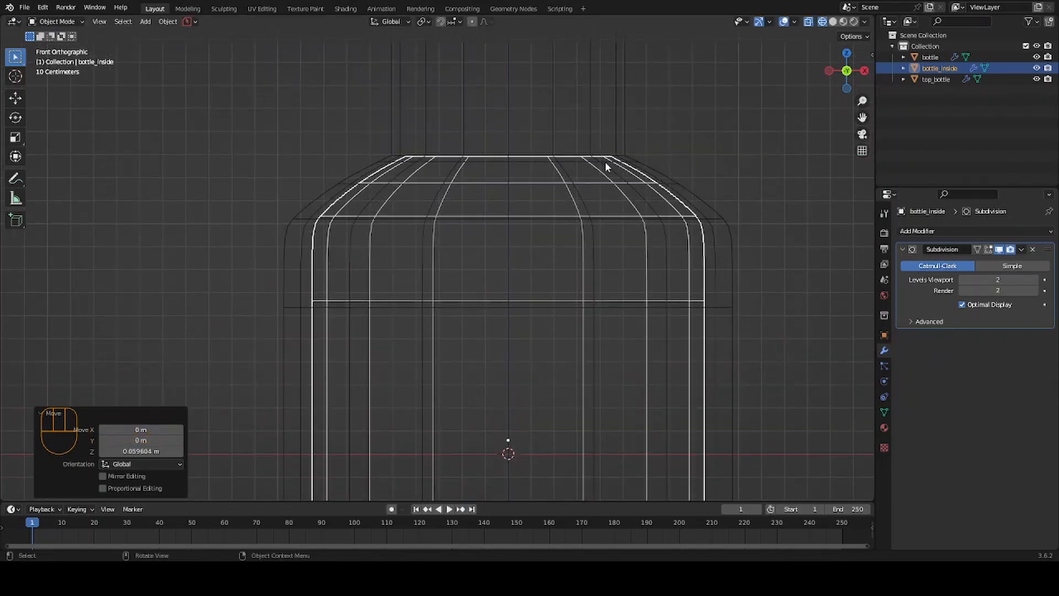
Step: Hide top_bottle and fill the open top edge loop of bottle_inside with a face in Edit Mode
key("shift+z")
scroll(577, 214, "down", 5)
left_click(1036, 78)
left_click_drag(548, 260, 593, 323, "alt")
scroll(621, 269, "up", 2)
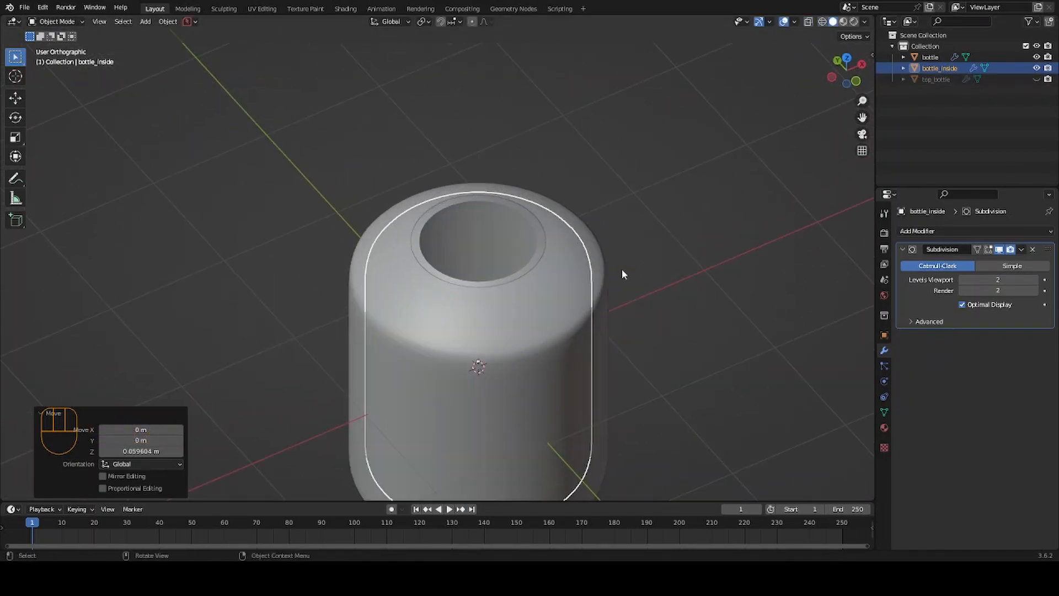
key("Tab")
left_click(532, 251, "alt")
key("f")
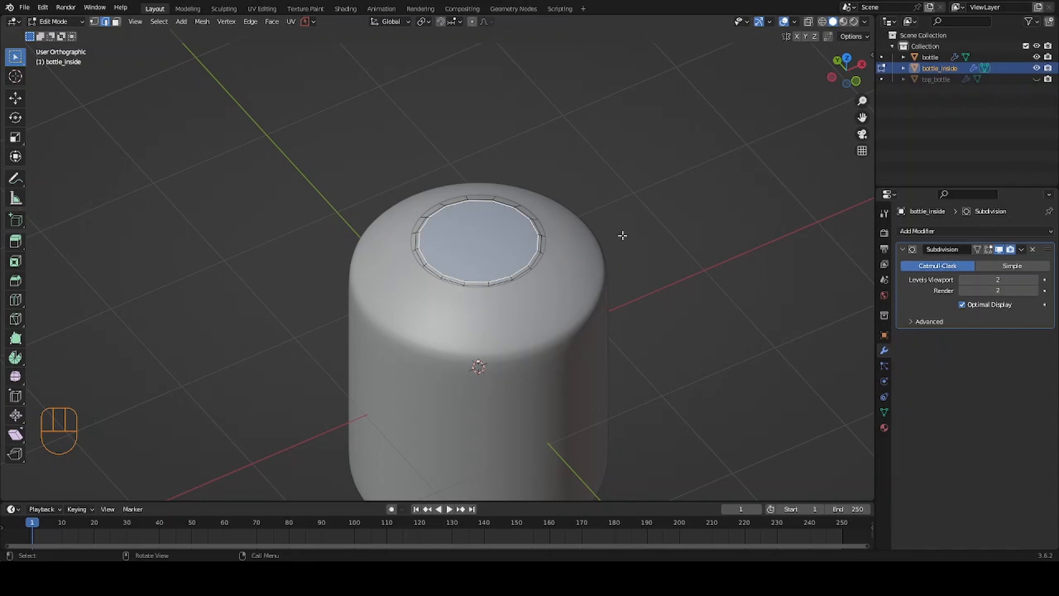
Step: Hide and reshow the bottle body to check bottle_inside, and unhide top_bottle
left_click(1035, 58)
left_click(1036, 58)
mouse_move(709, 318)
left_mouse_down("alt")
mouse_move(619, 233)
mouse_move(718, 326)
left_mouse_up("alt")
left_click(1036, 79)
scroll(696, 318, "down", 2)
middle_click_drag(696, 318, 676, 277)
key("KP_1")
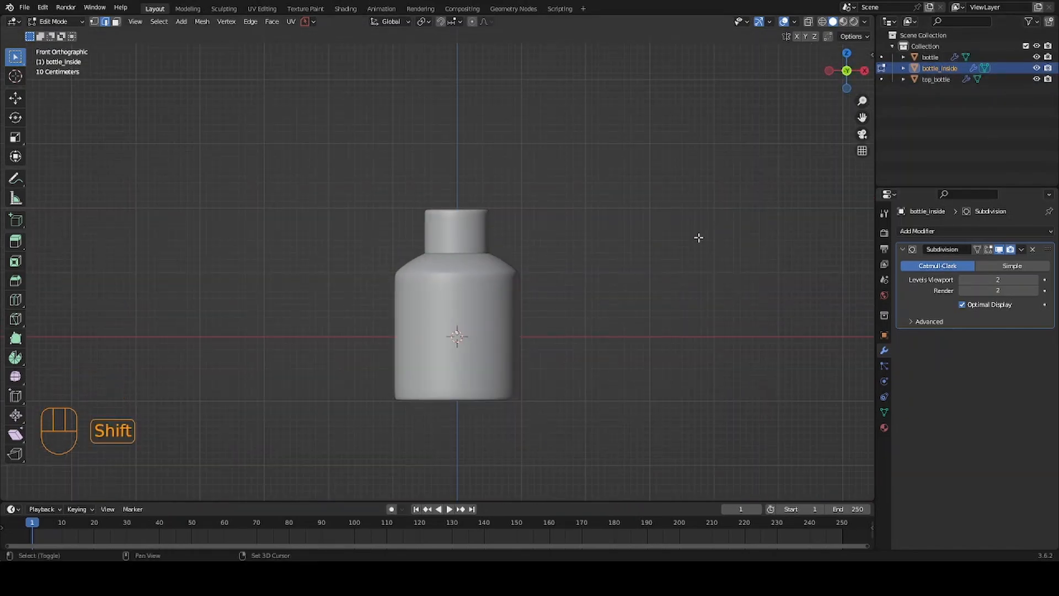
Step: Examine in front wireframe view without overlays how bottle_inside sits within bottle and top_bottle, and leave Edit Mode
key("shift+z")
scroll(660, 334, "up", 2)
middle_click_drag(660, 334, 623, 252, "shift")
left_click(784, 21)
left_click_drag(603, 272, 645, 279, "alt")
key("KP_1")
left_click(945, 79)
left_click(938, 58)
left_click(938, 68)
key("Tab")
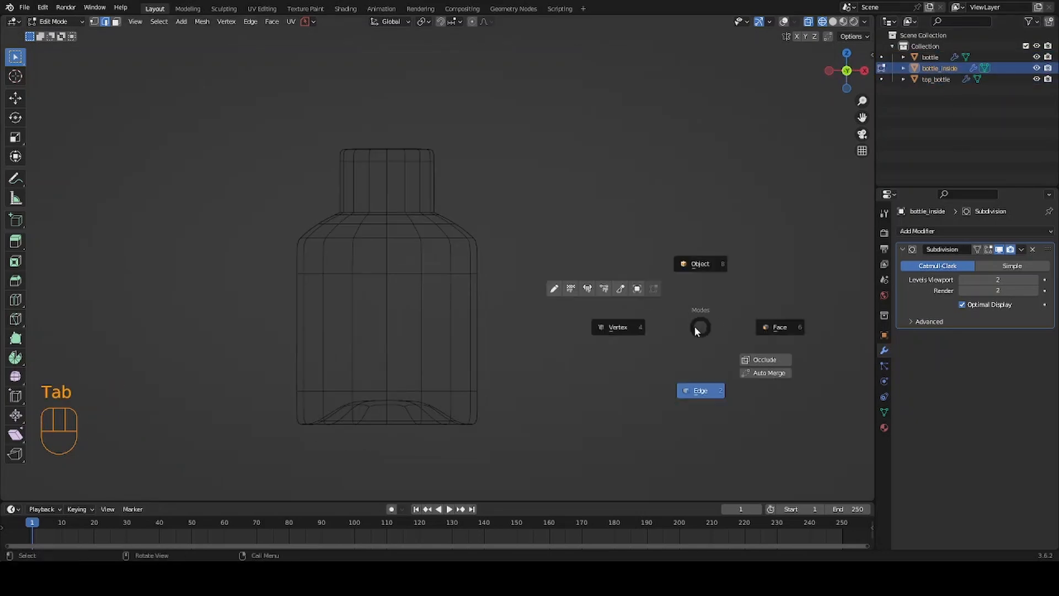
left_click(674, 349)
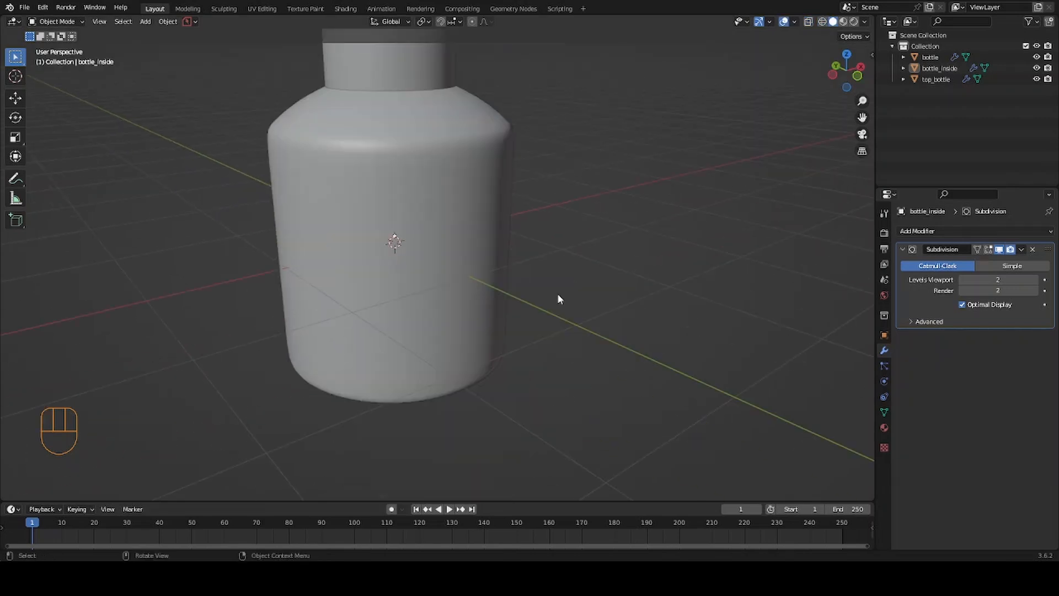
Step: Add seven evenly spaced horizontal loop cuts around the straight wall of the bottle body
key("Tab")
key("ctrl+r")
scroll(522, 264, "up", 6)
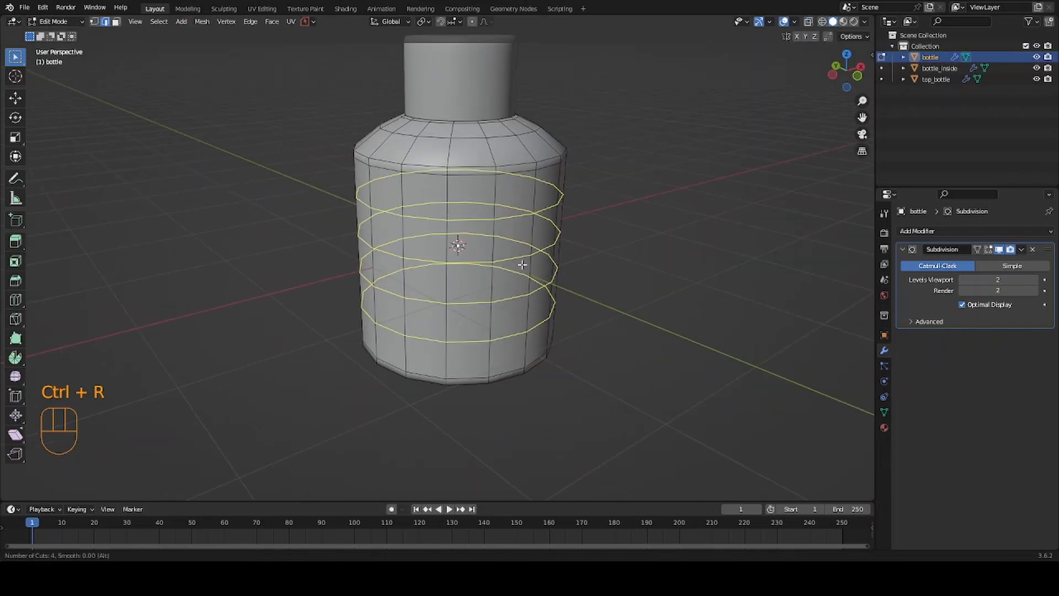
left_click(521, 264)
right_click(521, 264)
left_click_drag(521, 265, 526, 317, "alt")
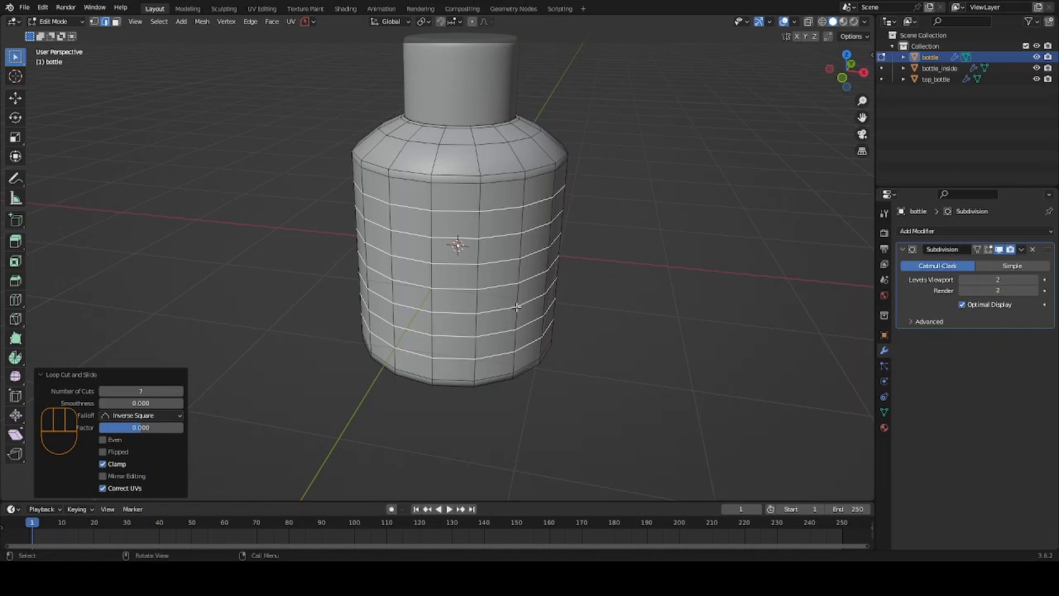
key("KP_5")
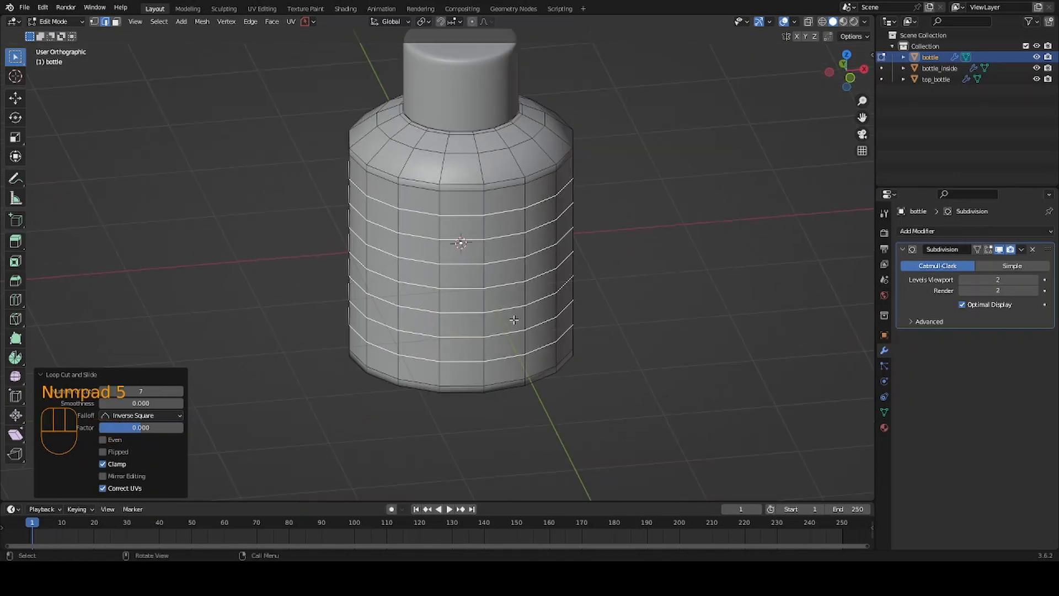
Step: Select a four-by-six block of faces on the bottle's front wall and duplicate it in place
key("KP_1")
key("Tab")
left_click(601, 306)
left_click_drag(397, 172, 555, 343)
key("KP_5")
key("shift+d")
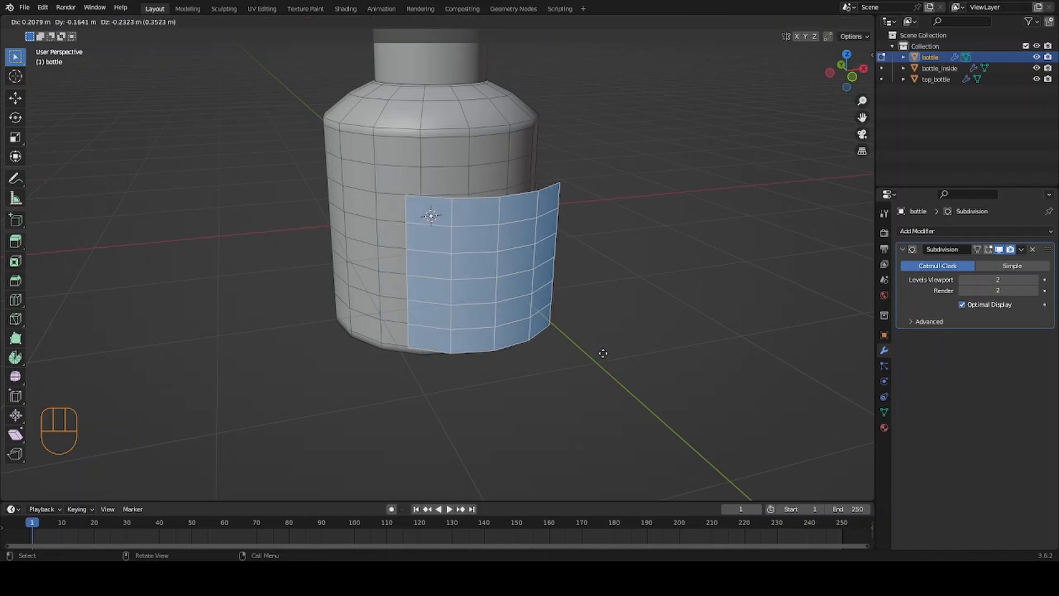
right_click(602, 355)
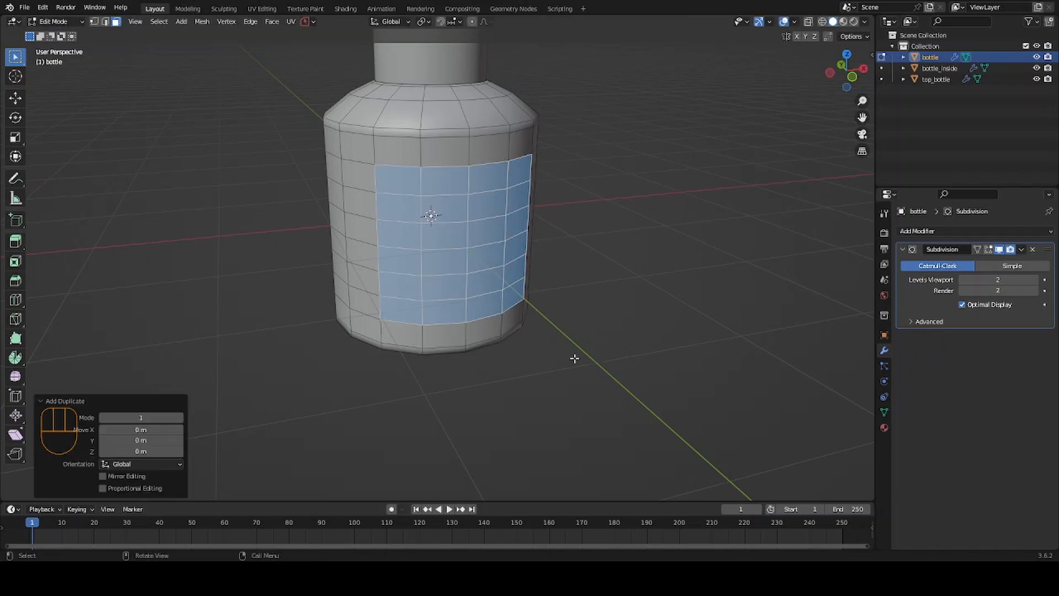
Step: Separate the duplicated front faces into their own object and rename it label
middle_click_drag(575, 348, 572, 364)
key("g")
right_click(569, 368)
key("p")
left_click(561, 347)
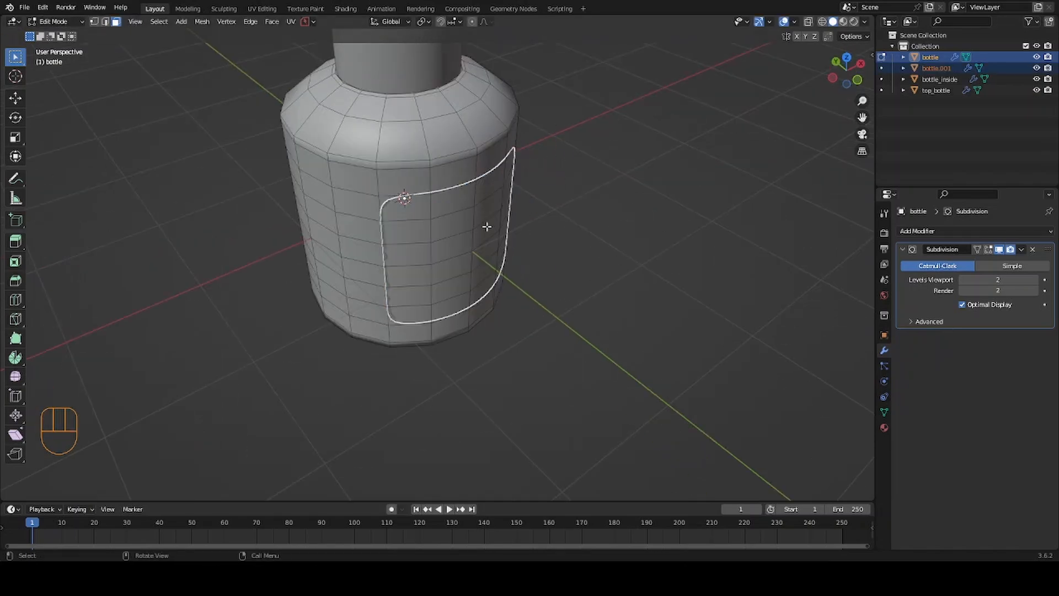
key("Tab")
double_click(936, 68)
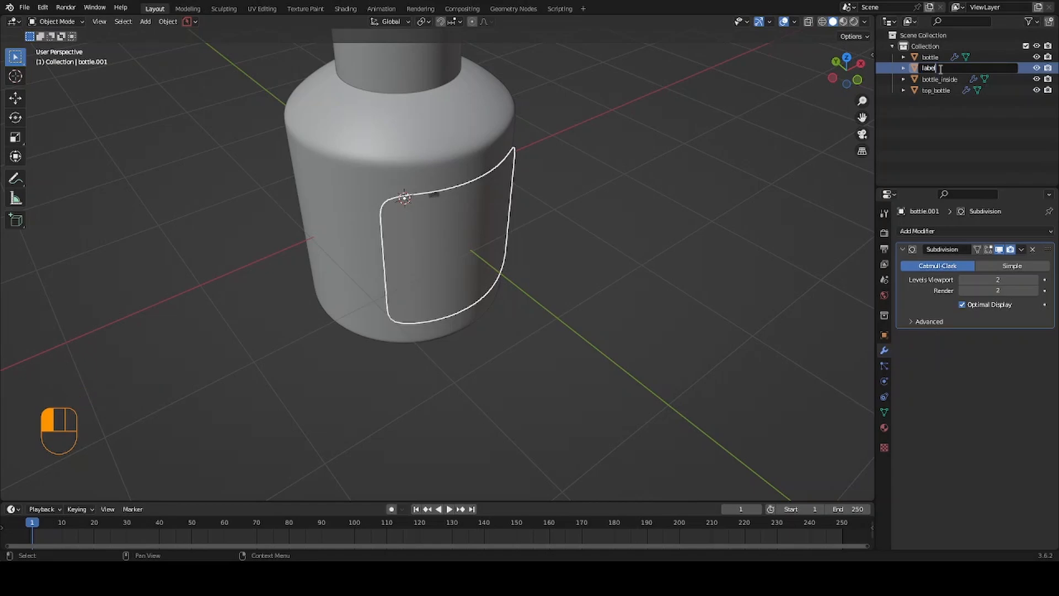
key("Return")
Step: Add a Solidify modifier to label with a thickness of 0.001 m and an offset of 1
left_click_drag(711, 345, 696, 379, "alt")
left_click_drag(696, 379, 641, 286, "ctrl+alt")
left_click(939, 235)
left_click(827, 410)
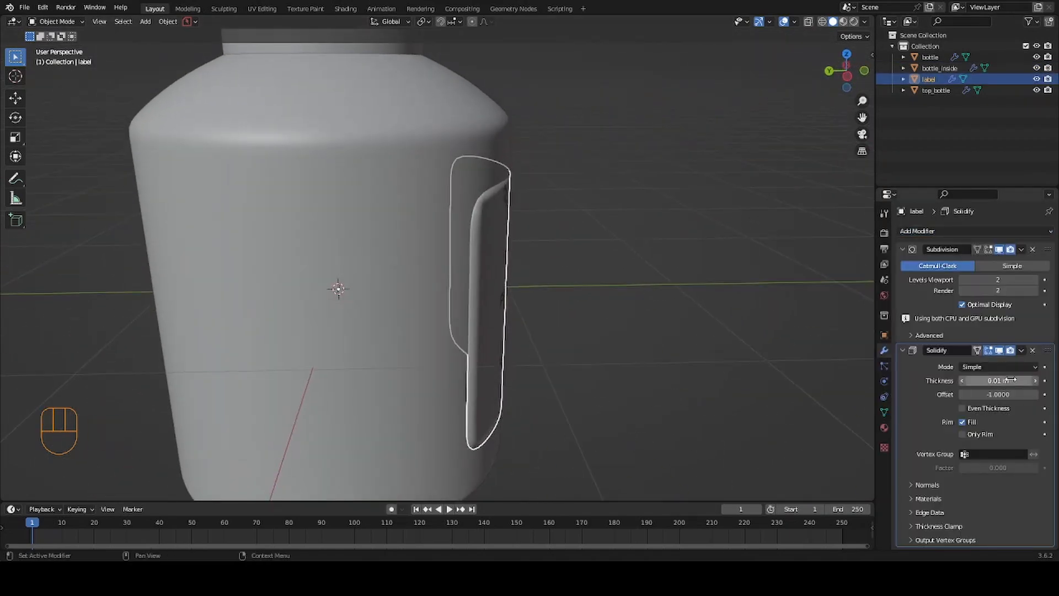
left_click(1010, 380)
type("0.001")
key("Return")
left_click_drag(972, 381, 1038, 381)
Step: Add supporting edge loops close to the label's top edge and left edge in Edit Mode
key("Tab")
left_click_drag(546, 310, 441, 299, "alt")
key("ctrl+r")
left_click(539, 189)
left_click(546, 168)
key("ctrl+r")
left_click(457, 204)
left_click(438, 207)
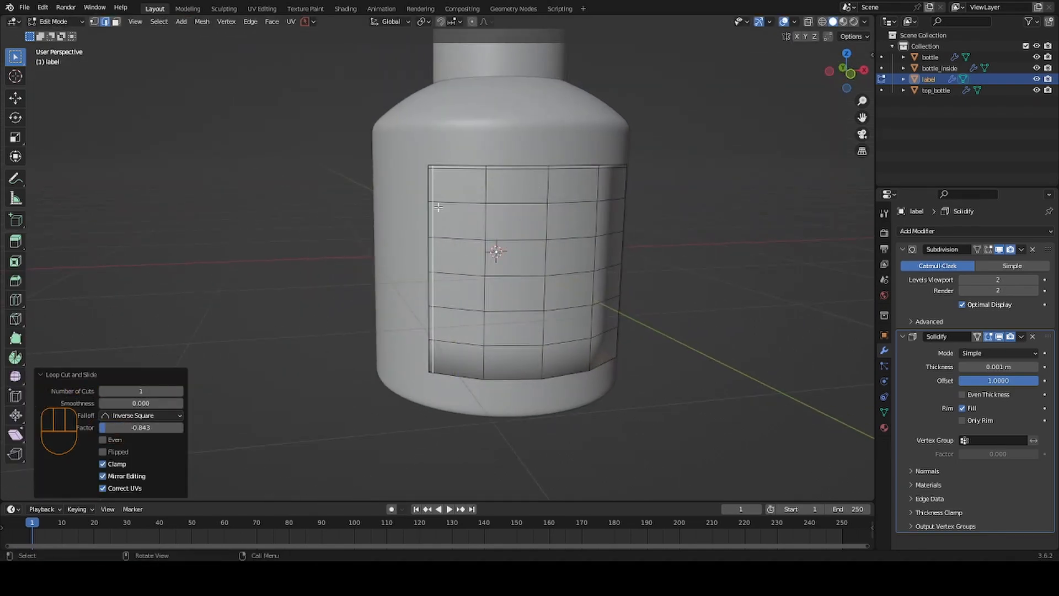
Step: Add supporting edge loops close to the label's bottom and right edges, and return to Object Mode
key("ctrl+r")
left_click(475, 365)
left_click(480, 371)
left_click_drag(480, 372, 555, 362, "alt")
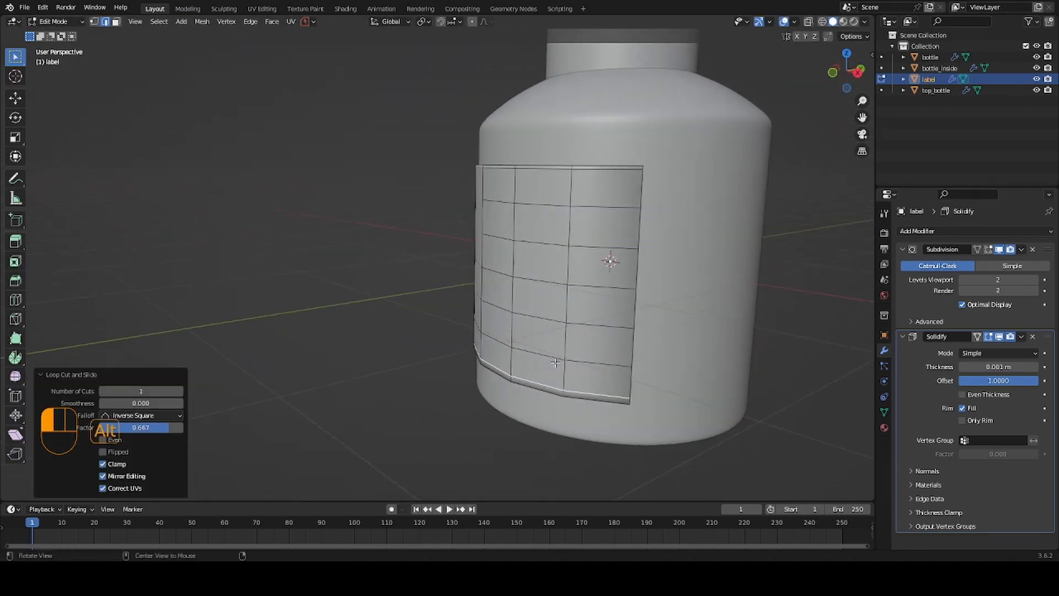
key("ctrl+r")
left_click(604, 365)
left_click(638, 378)
left_click_drag(638, 379, 545, 327, "alt")
key("Tab")
left_click(672, 349)
Step: Split the viewport into three areas and turn the one below the main view into a Shader Editor
left_click_drag(2, 15, 364, 26)
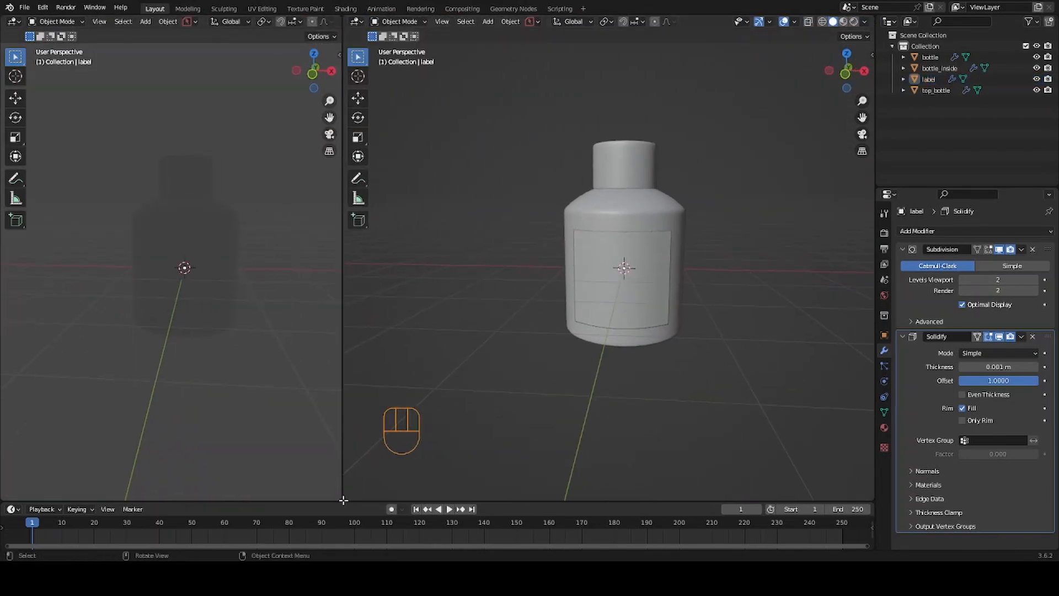
left_click_drag(343, 500, 353, 246)
left_click(355, 255)
left_click(384, 357)
Step: Give label a new material and replace its Principled BSDF with a UV-mapped LABEL.jpg image texture feeding the surface
left_click(635, 199)
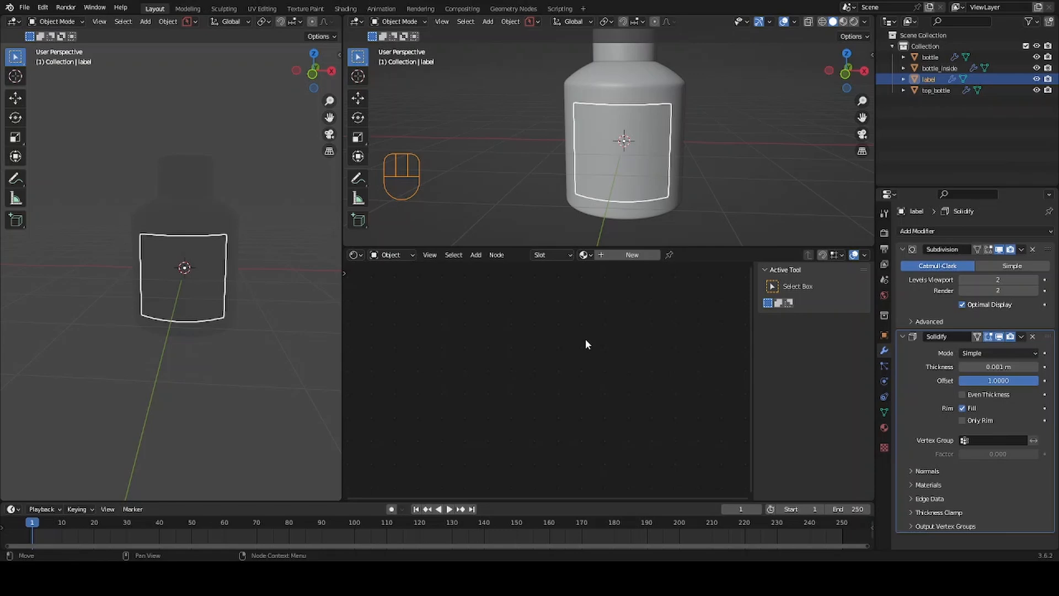
left_click(632, 254)
middle_click_drag(617, 449, 712, 372)
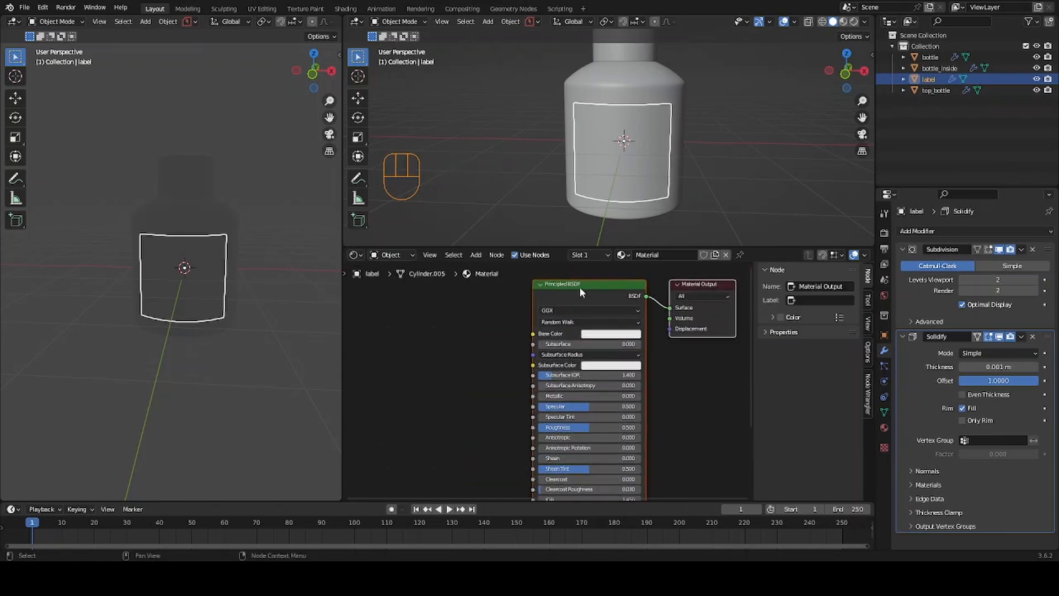
key("ctrl+t")
key("ctrl+z")
left_click(596, 291)
key("Delete")
key("ctrl+t")
left_click(690, 286)
key("ctrl+t")
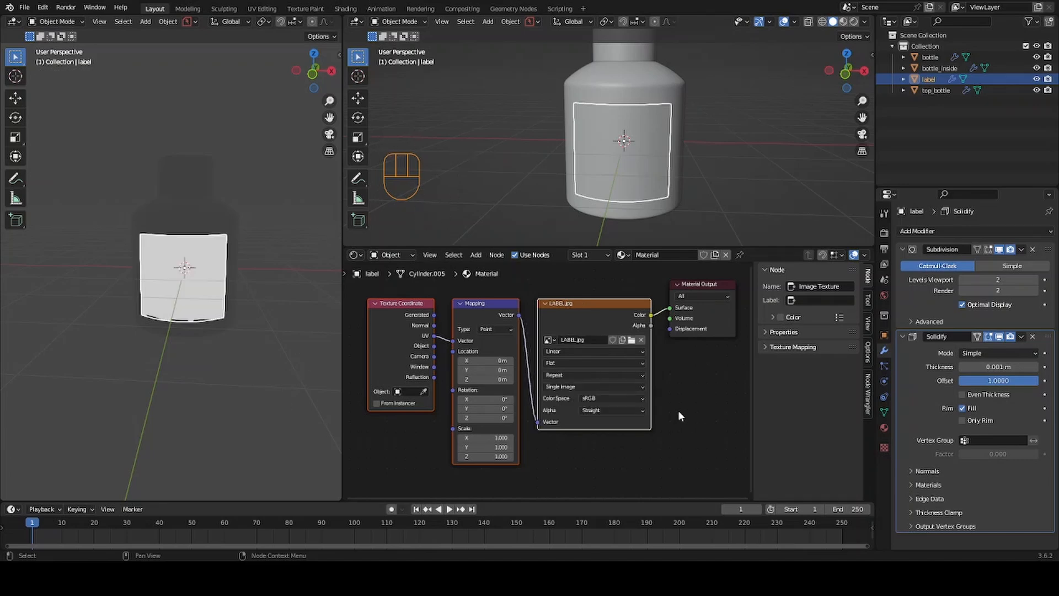
Step: Open the label mesh in the UV Editing workspace and select its whole UV layout over LABEL.jpg
middle_click_drag(692, 393, 676, 394)
scroll(234, 348, "up", 3)
middle_click_drag(234, 349, 247, 336)
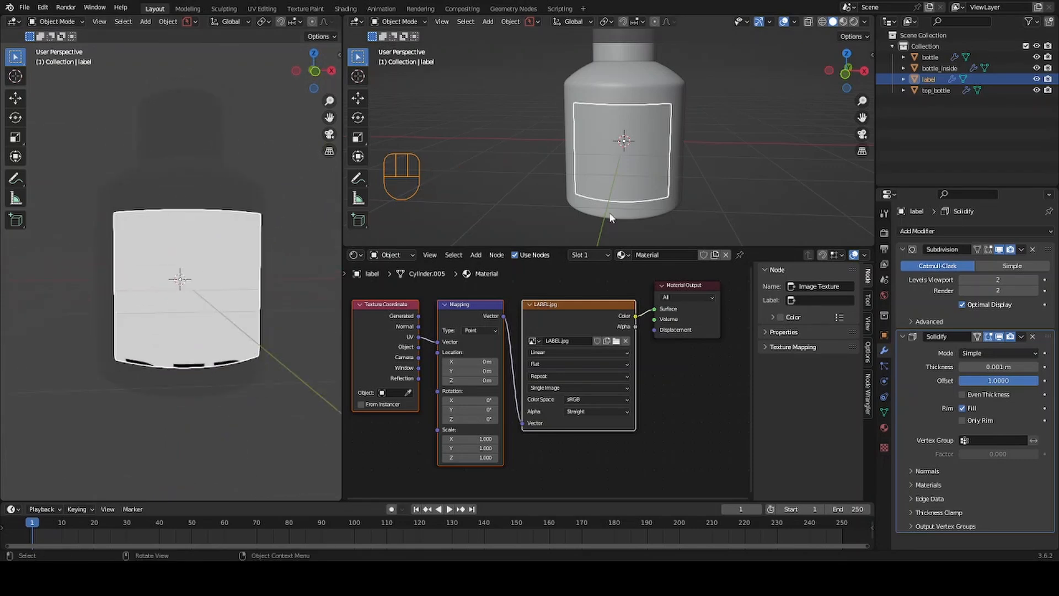
left_click(355, 255)
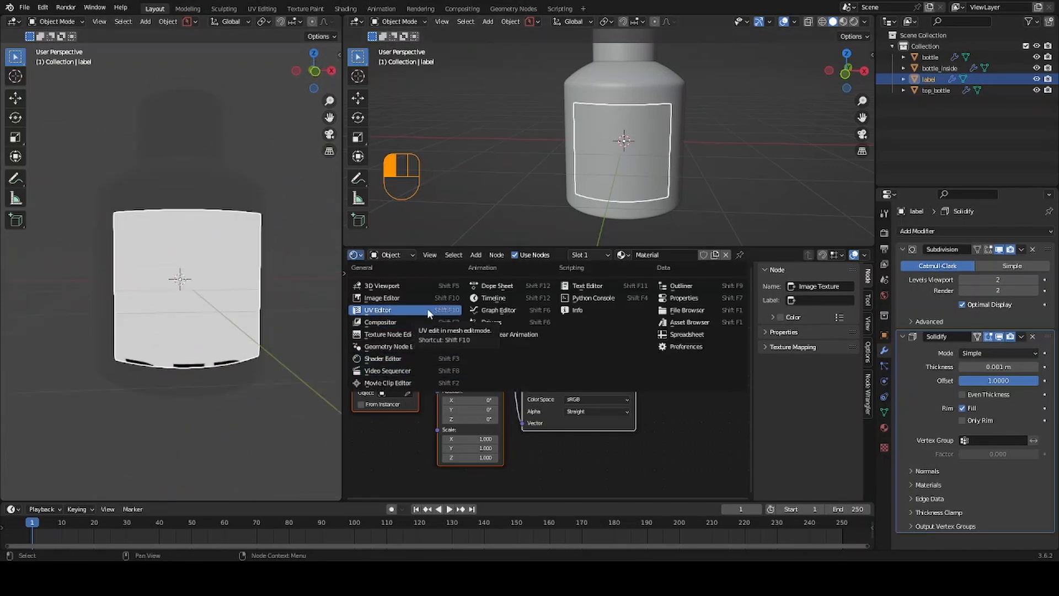
left_click(378, 310)
right_click(637, 164)
left_click(261, 8)
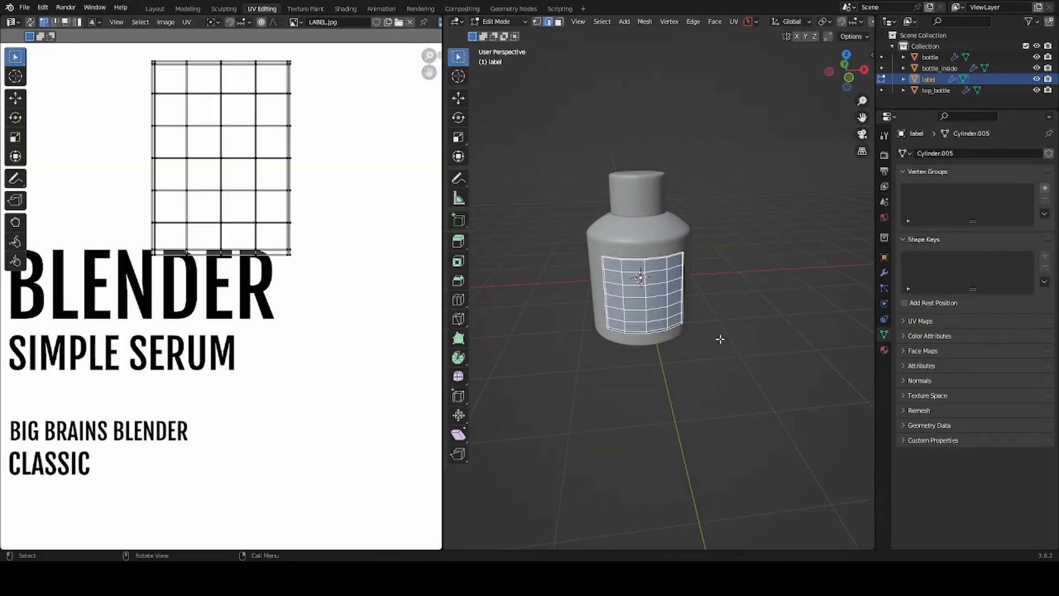
key("a")
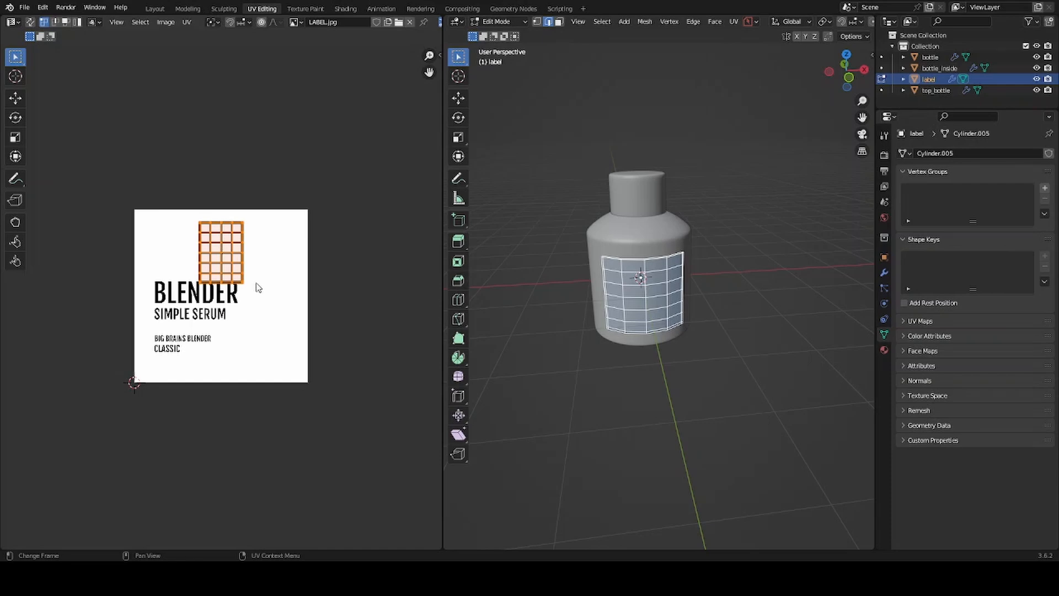
Step: Enlarge the label's UVs, stretch them along X and move them to cover the LABEL.jpg artwork
key("s")
left_click(333, 308)
key("s")
key("x")
left_click(372, 299)
key("g")
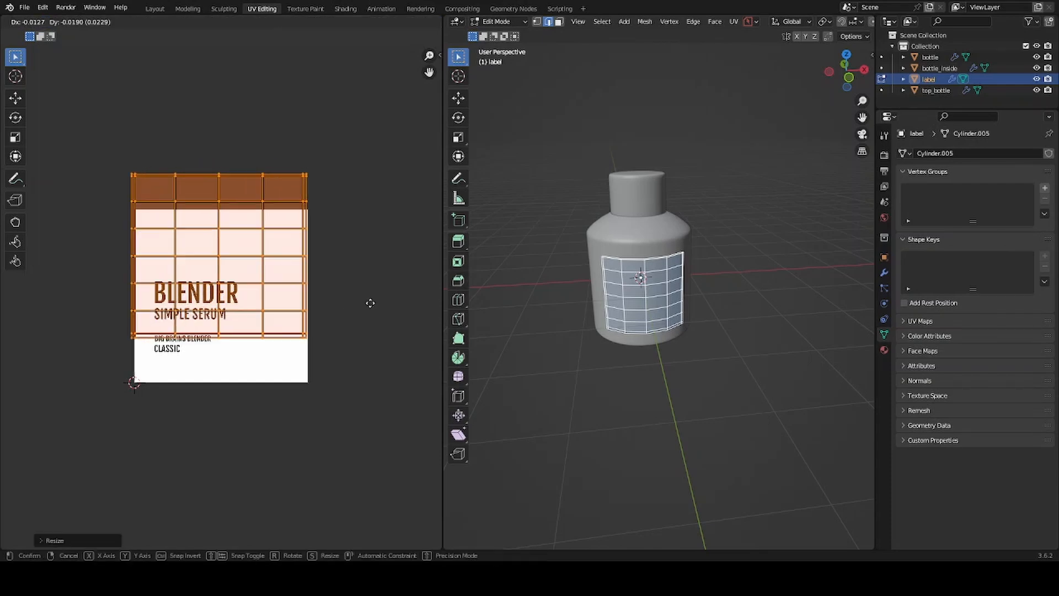
left_click(361, 338)
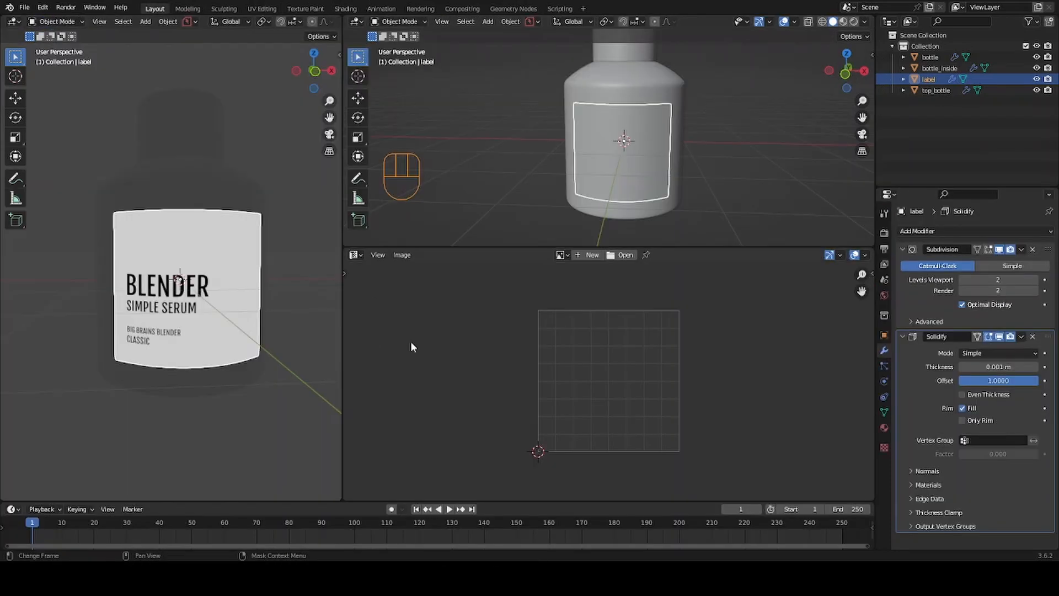
Step: Check the textured label in the rendered view and switch the UV editor area back to the Shader Editor
left_click_drag(302, 353, 224, 389, "alt")
scroll(249, 373, "down", 3)
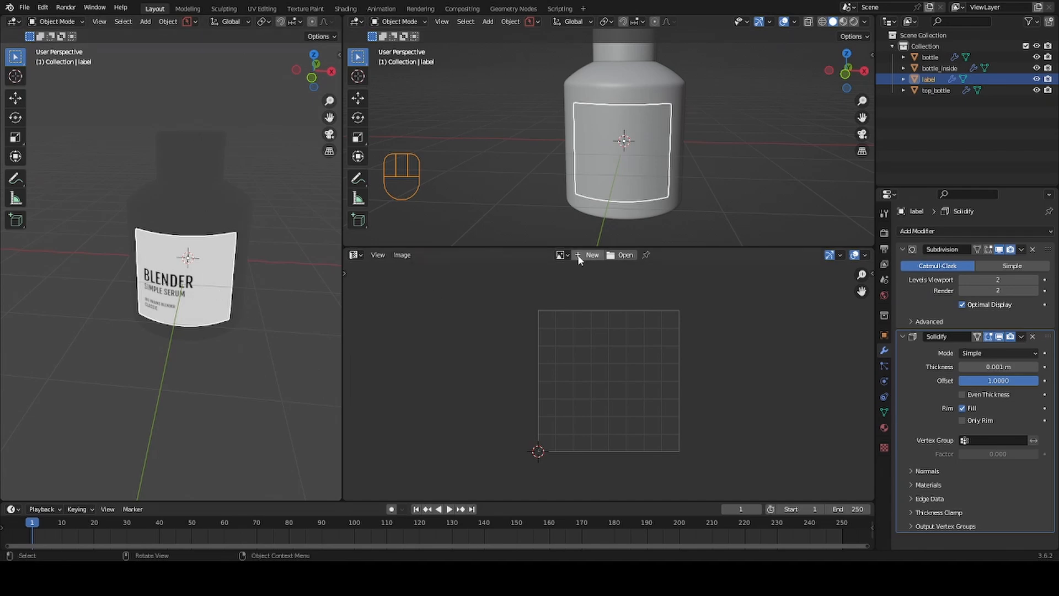
left_click(354, 255)
left_click(423, 361)
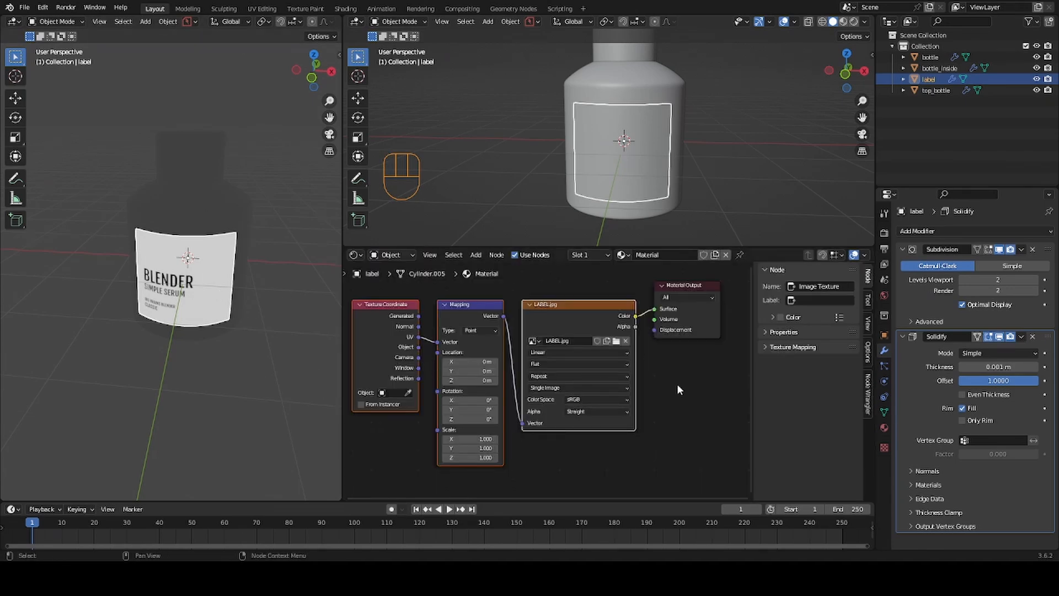
Step: Give the bottle body a new material and delete its Principled BSDF node
left_click(681, 126)
left_click(581, 283)
key("x")
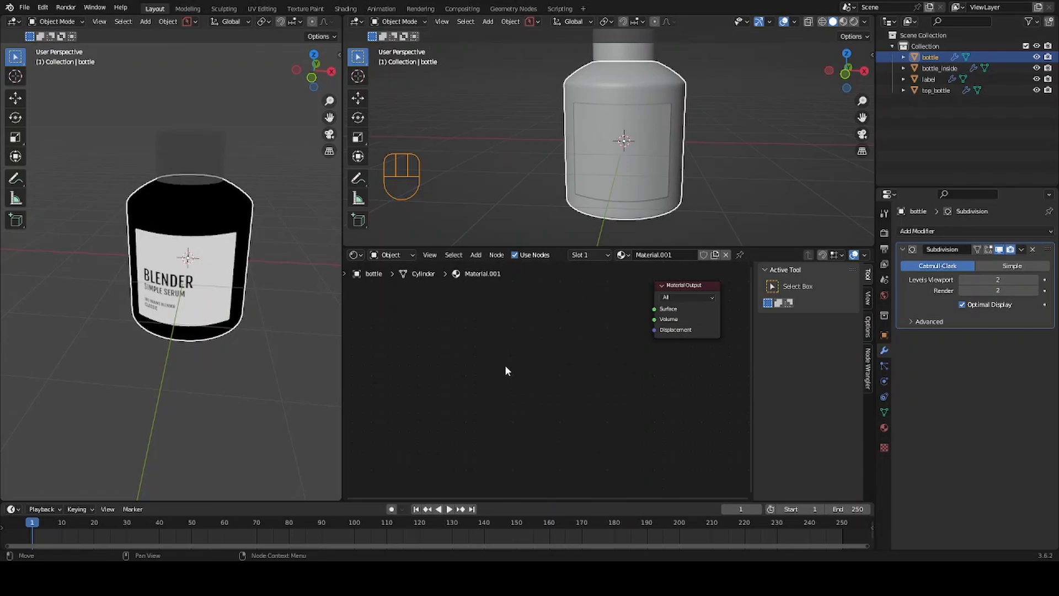
Step: Add a Transparent BSDF node and link it to the Volume input of the bottle's Material Output
key("shift+s")
type("trans")
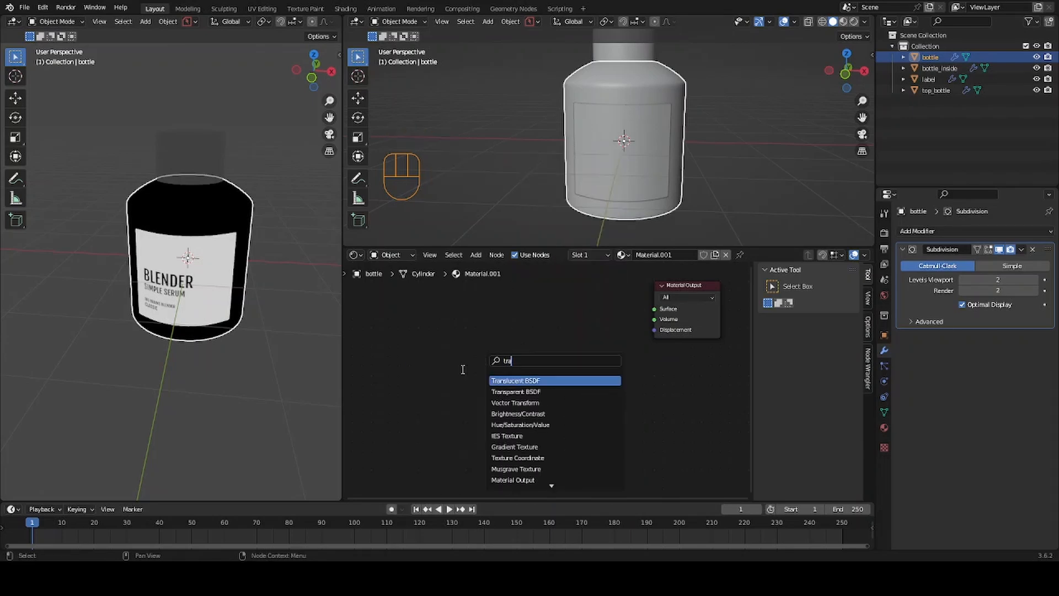
key("Return")
left_click(456, 322)
left_click_drag(543, 320, 652, 316)
Step: Set the world background to the brown_photostudio_02_8k.hdr environment texture and return to the object's shader nodes
left_click_drag(341, 70, 329, 149)
left_click(378, 254)
left_click(377, 266)
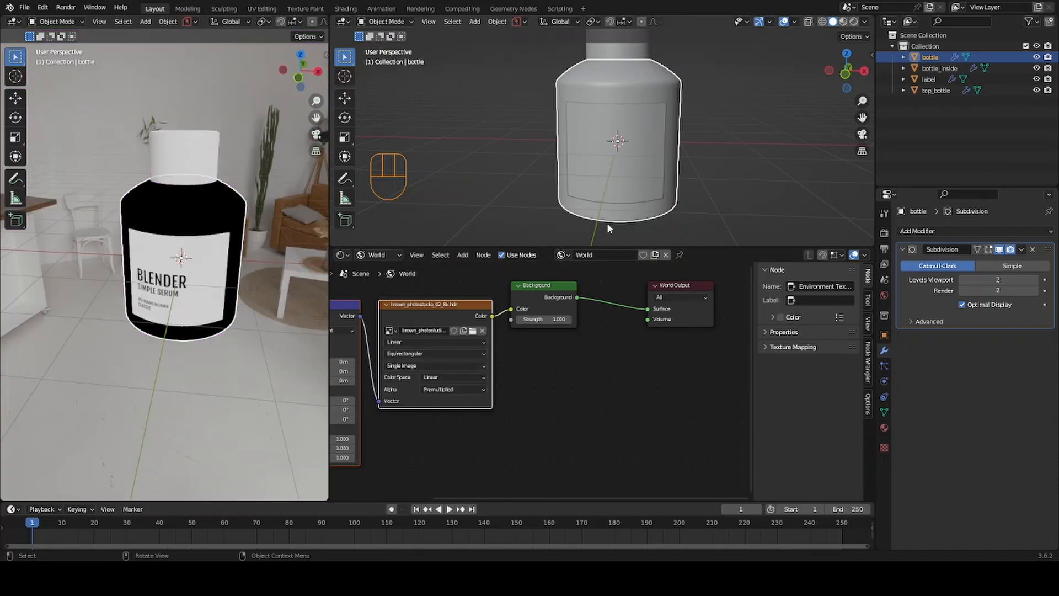
left_click(378, 254)
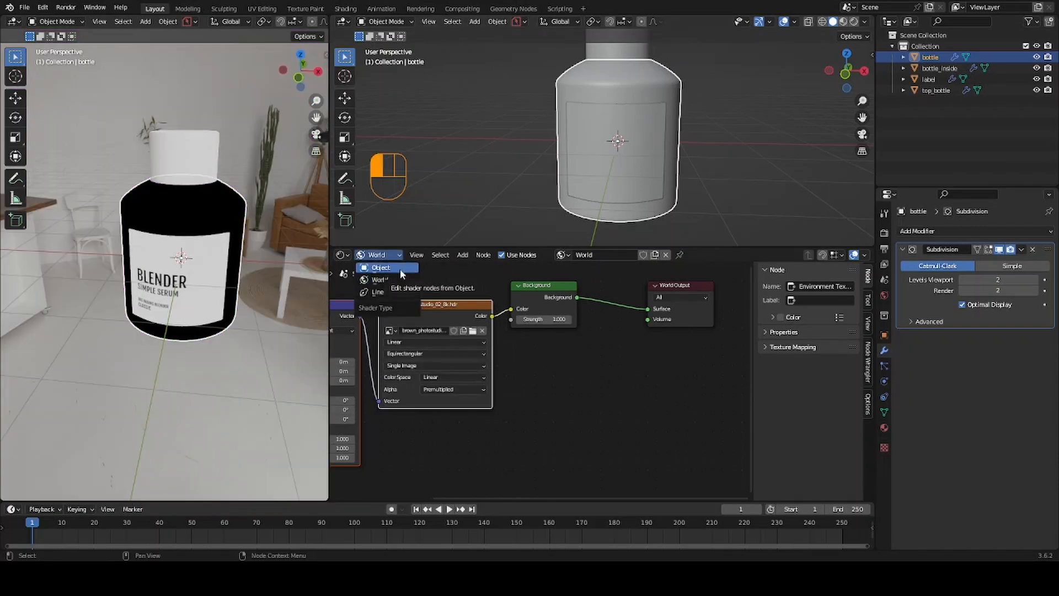
left_click(401, 272)
Step: Try swapping the bottle material's Transparent BSDF for a Translucent BSDF on the Surface input, and undo the new node
left_click(515, 333)
key("ctrl+z")
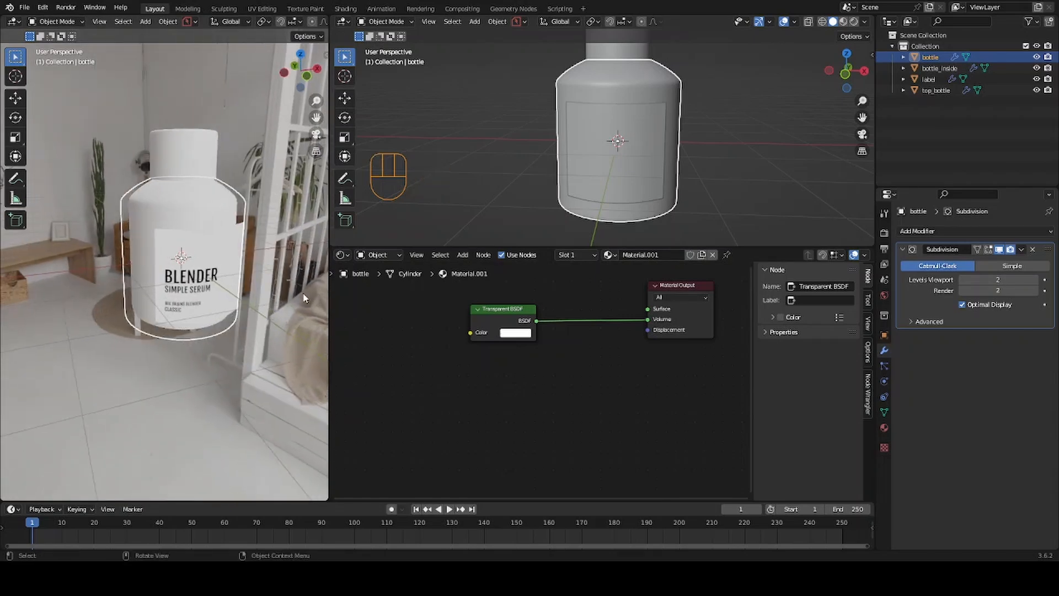
key("Delete")
key("shift+a")
left_click(518, 349)
type("tra")
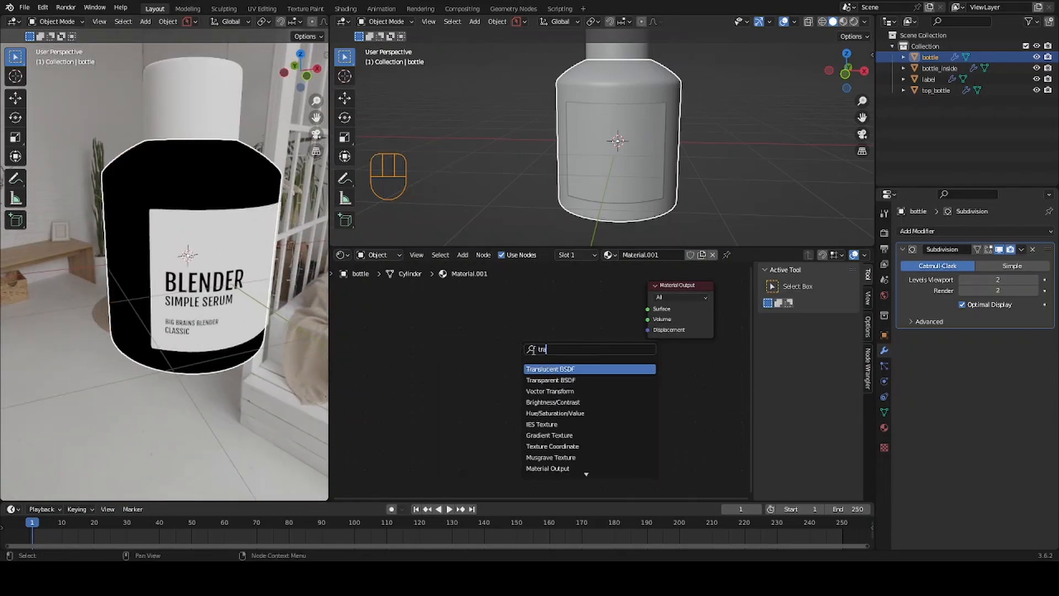
left_click(543, 367)
left_click(486, 308)
left_click_drag(532, 296, 648, 308)
key("ctrl+z")
key("ctrl+z")
key("ctrl+z")
Step: Add an Add Shader node to the bottle material and link it to the Material Output's Surface input
key("shift+a")
left_click(517, 295)
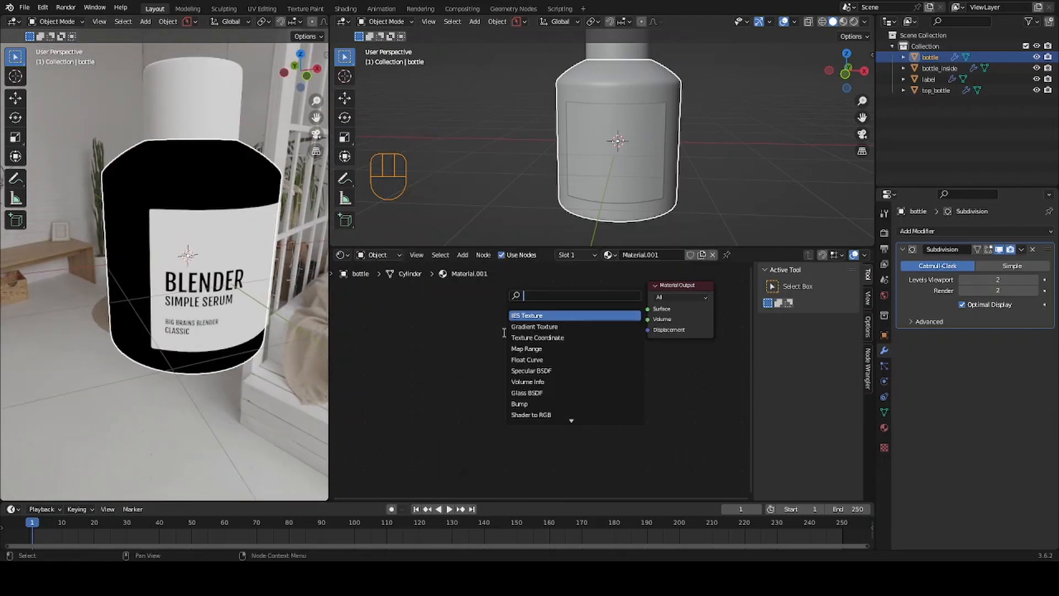
type("add")
left_click(518, 317)
left_click(511, 331)
left_click_drag(577, 310, 647, 309)
Step: Add a Transparent BSDF and link it to the Add Shader's first shader input
key("shift+a")
left_click(463, 329)
type("tr")
left_click(481, 360)
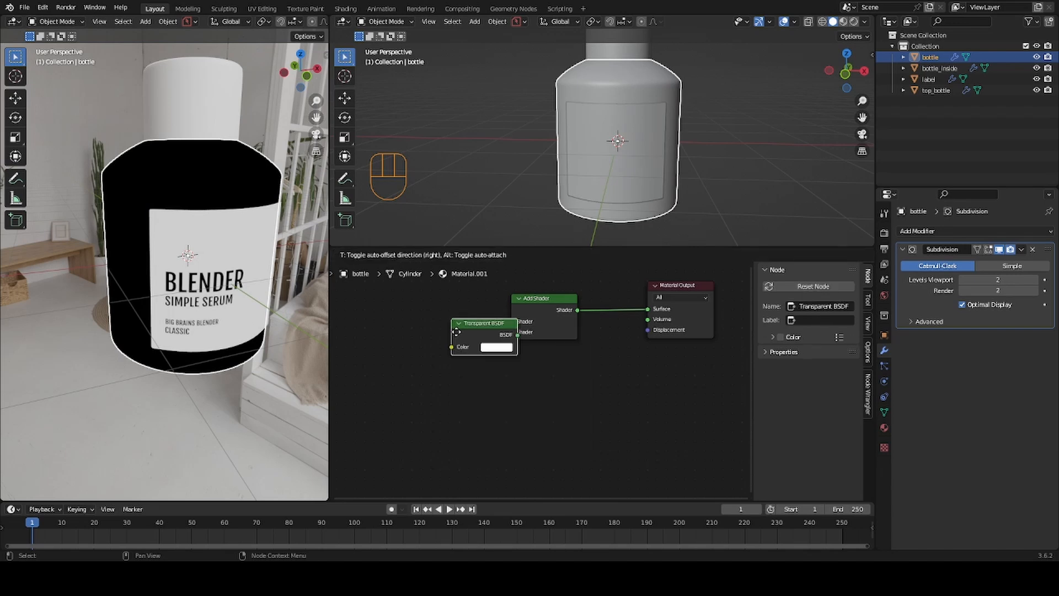
left_click(407, 314)
left_click_drag(473, 329, 511, 322)
Step: Add a Glossy BSDF and link it to the Add Shader's second shader input
key("shift+a")
type("gl")
left_click(551, 395)
left_click(399, 375)
left_click_drag(470, 387, 511, 332)
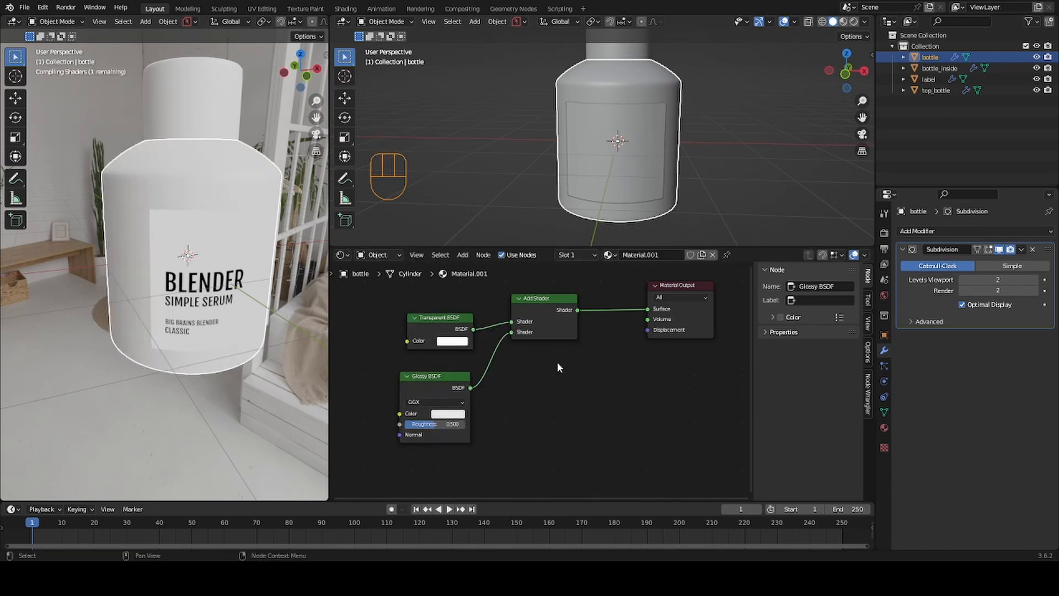
Step: Try feeding the Add Shader into the Material Output's Volume input, and restore its Surface link
right_click_drag(613, 343, 599, 307, "ctrl")
left_click_drag(577, 310, 648, 319)
left_click_drag(275, 386, 320, 370, "alt")
left_click_drag(646, 318, 648, 309)
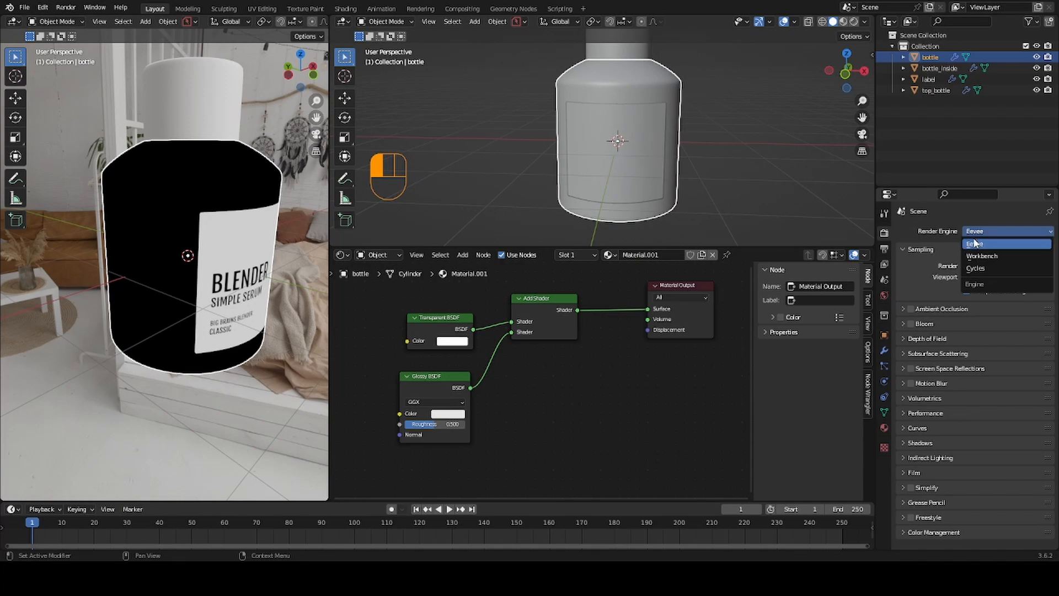
Step: Switch the render engine to Cycles and turn off the world's Camera ray visibility
left_click(978, 253)
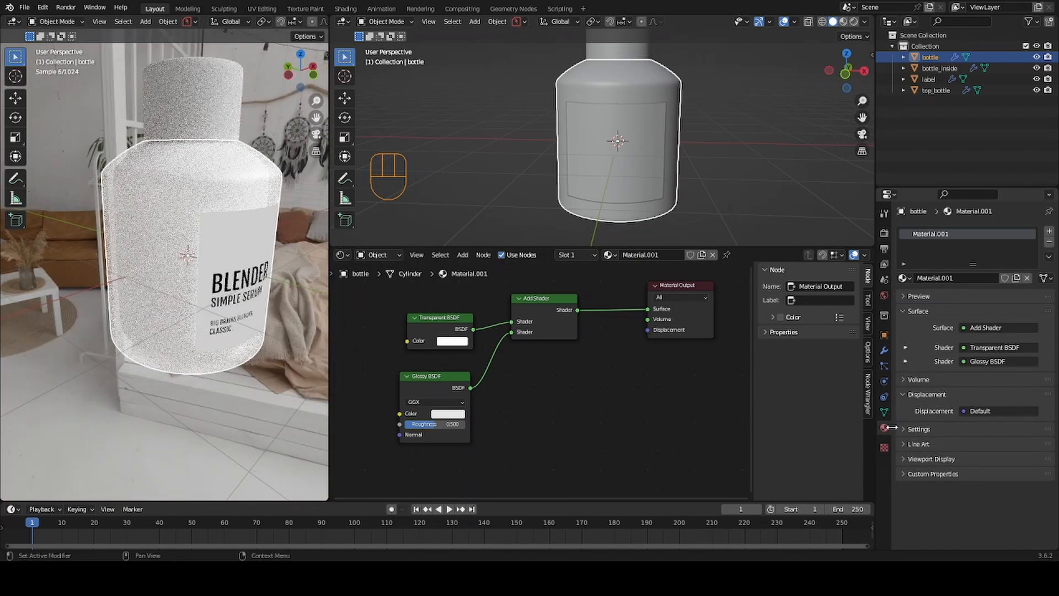
left_click(884, 295)
left_click(966, 364)
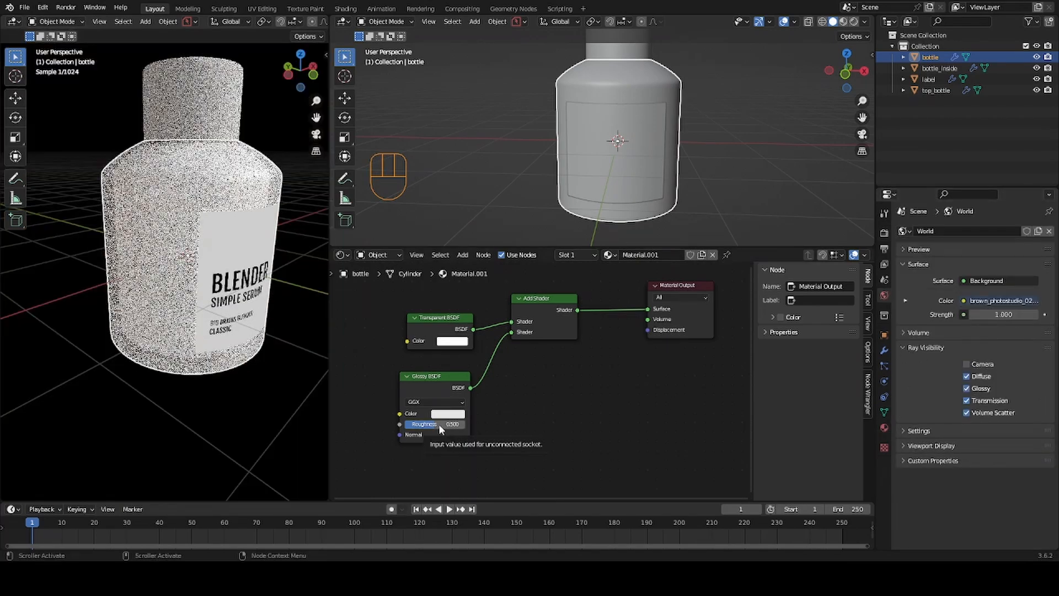
Step: Adjust the roughness of the Glossy BSDF in the bottle material
left_click_drag(438, 424, 471, 396)
Step: Create a new material for the bottle_inside object with a bright green base color
left_click(940, 68)
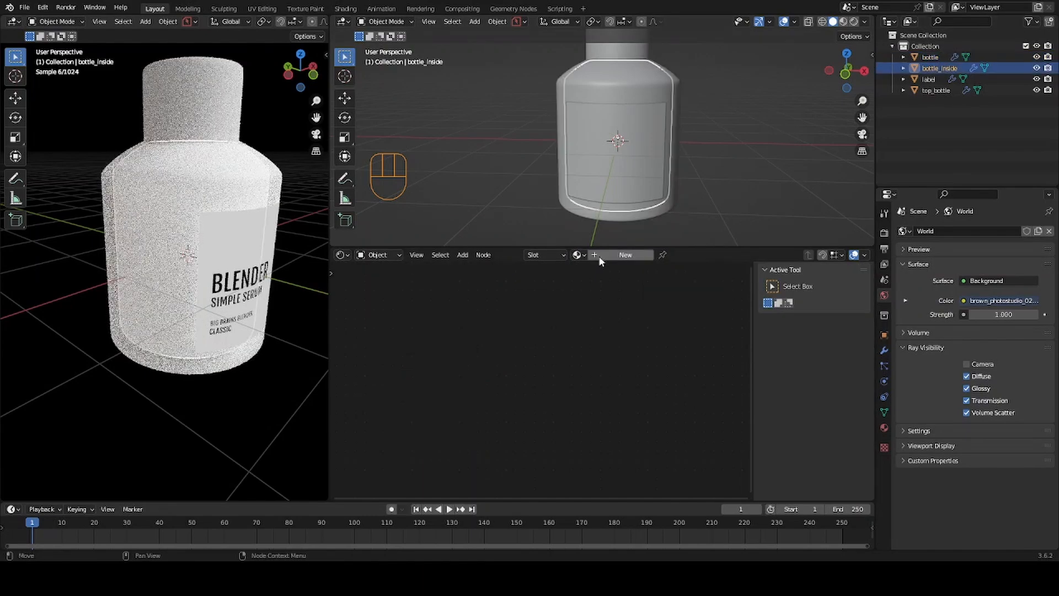
left_click(603, 255)
left_click(588, 334)
mouse_move(615, 242)
left_mouse_down()
mouse_move(595, 266)
mouse_move(635, 235)
left_mouse_up()
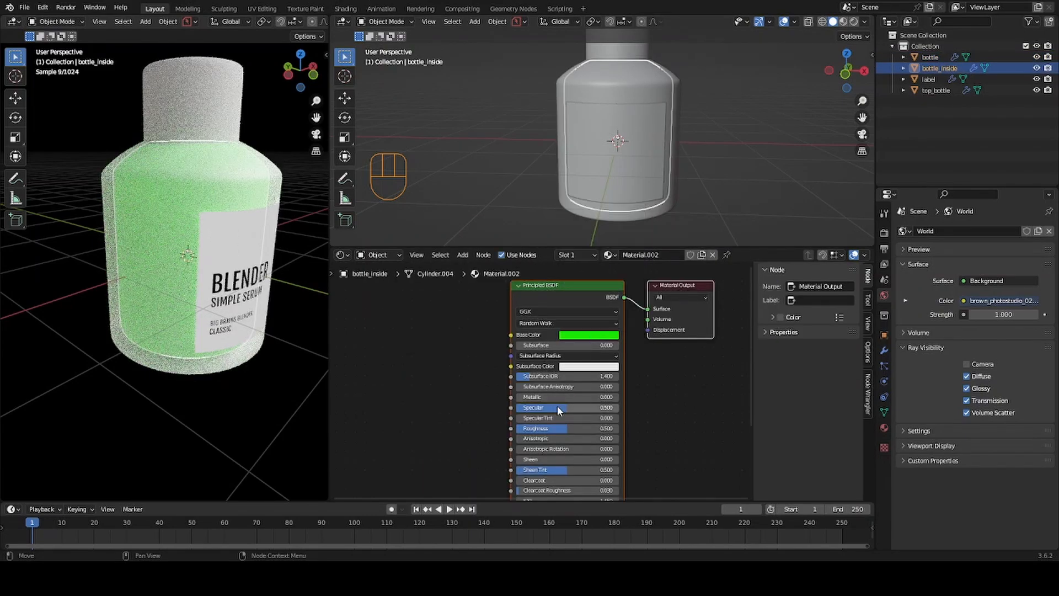
Step: Replace the Principled BSDF in the inner volume's material with an Add Shader linked to the Material Output's Surface input
left_click(597, 286)
key("x")
key("shift+a")
left_click(536, 327)
type("ad")
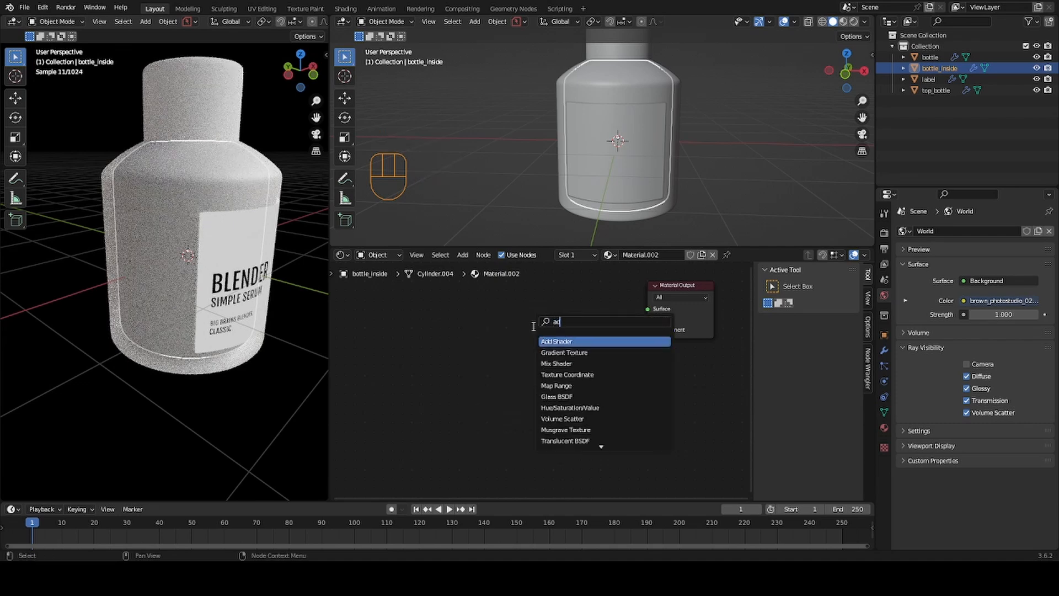
key("Return")
left_click(538, 308)
left_click_drag(591, 311, 647, 309)
Step: Replace the Add Shader in the inner volume's material with a Glossy BSDF linked to the Surface input
key("shift+a")
key("BackSpace")
key("BackSpace")
key("BackSpace")
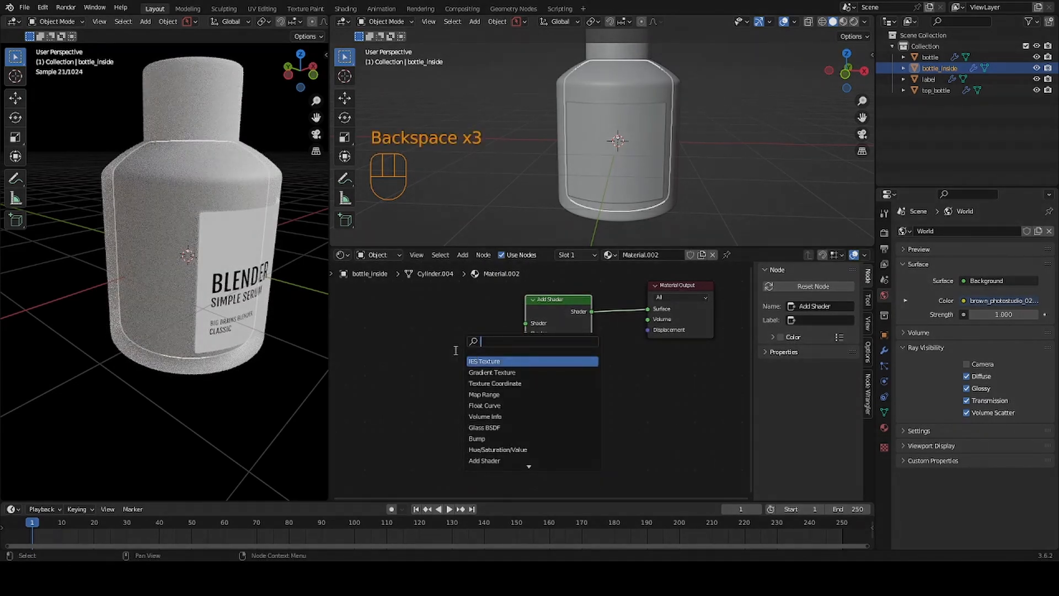
type("gloss")
key("Return")
left_click(440, 330)
left_click(558, 299)
key("Delete")
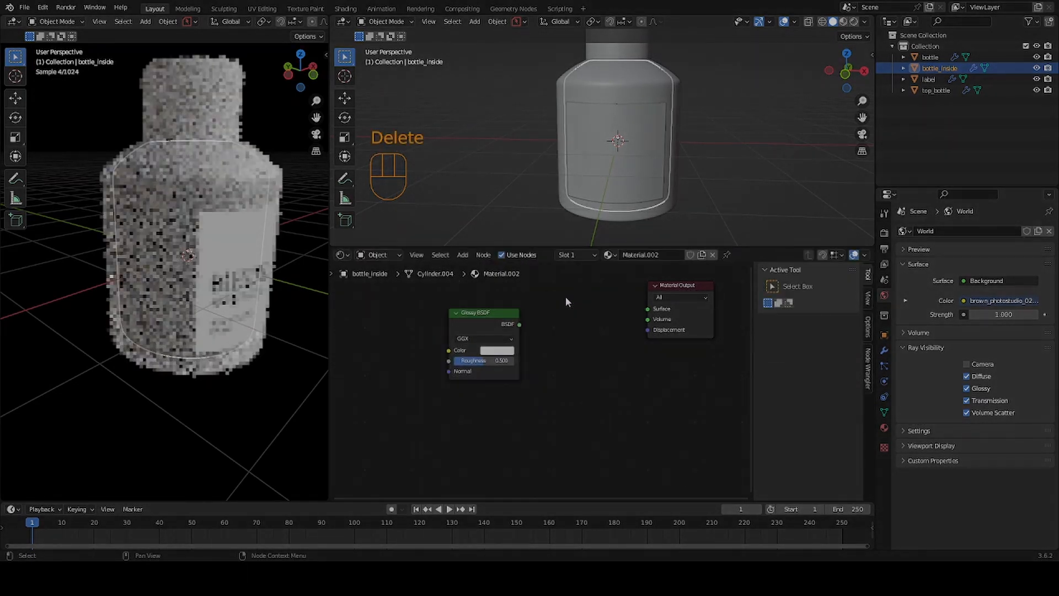
left_click_drag(519, 323, 648, 309)
Step: Try red as the inner volume's Glossy BSDF color, and settle on green
left_click(497, 350)
left_click_drag(518, 271, 518, 282)
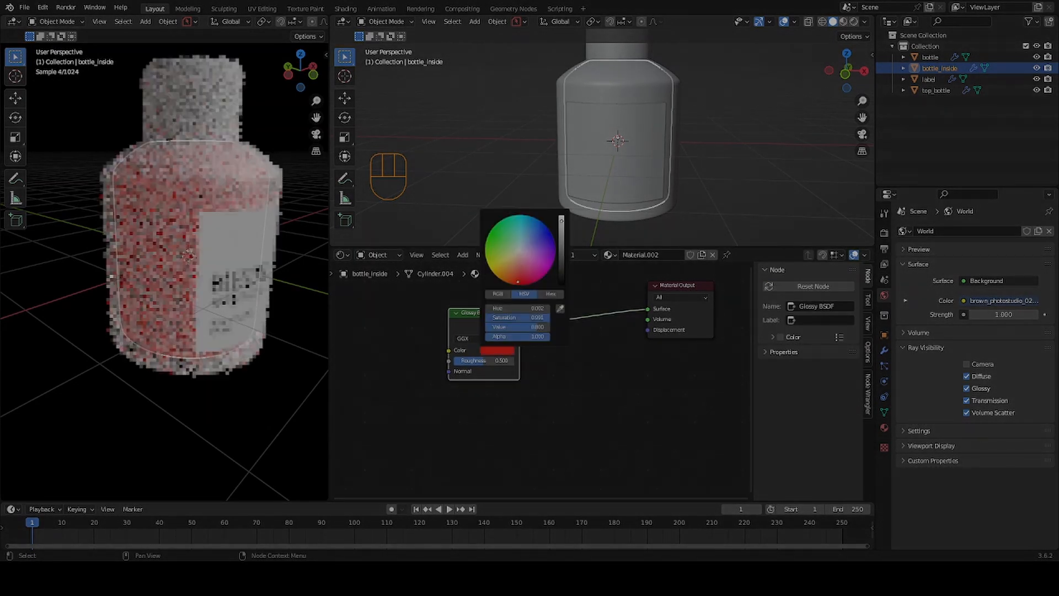
left_click(496, 349)
left_click(495, 235)
Step: Delete the Transparent BSDF, Glossy BSDF and Add Shader nodes from the outer bottle's material
left_click(580, 209)
left_click_drag(585, 290, 394, 447)
key("Delete")
Step: Add a Glass BSDF to the outer bottle's material and link it to the Material Output's Surface input
key("shift+a")
left_click(484, 359)
type("glass")
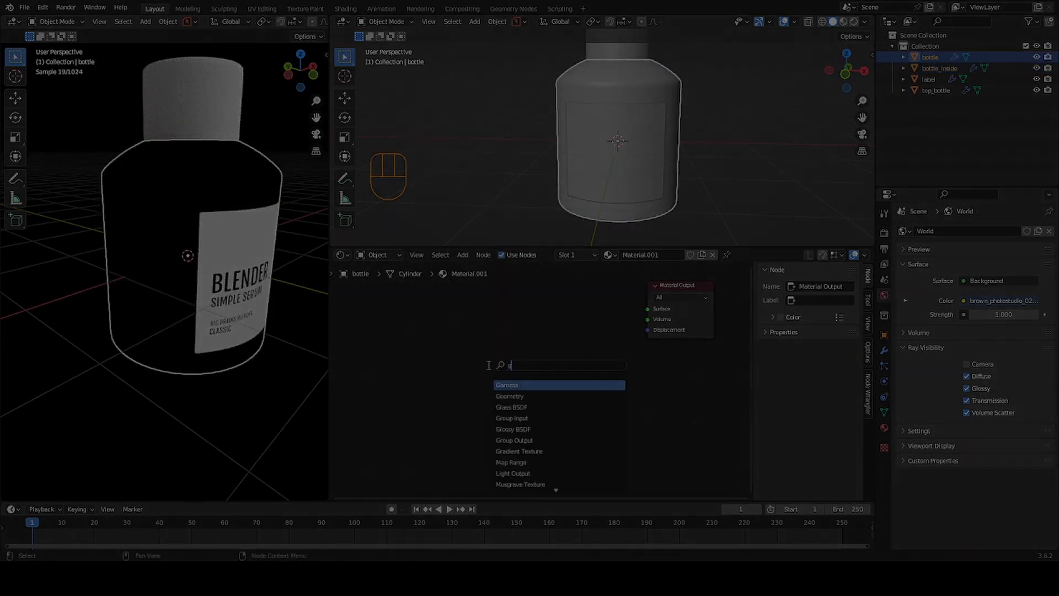
key("Return")
left_click(486, 289)
left_click_drag(556, 302, 648, 308)
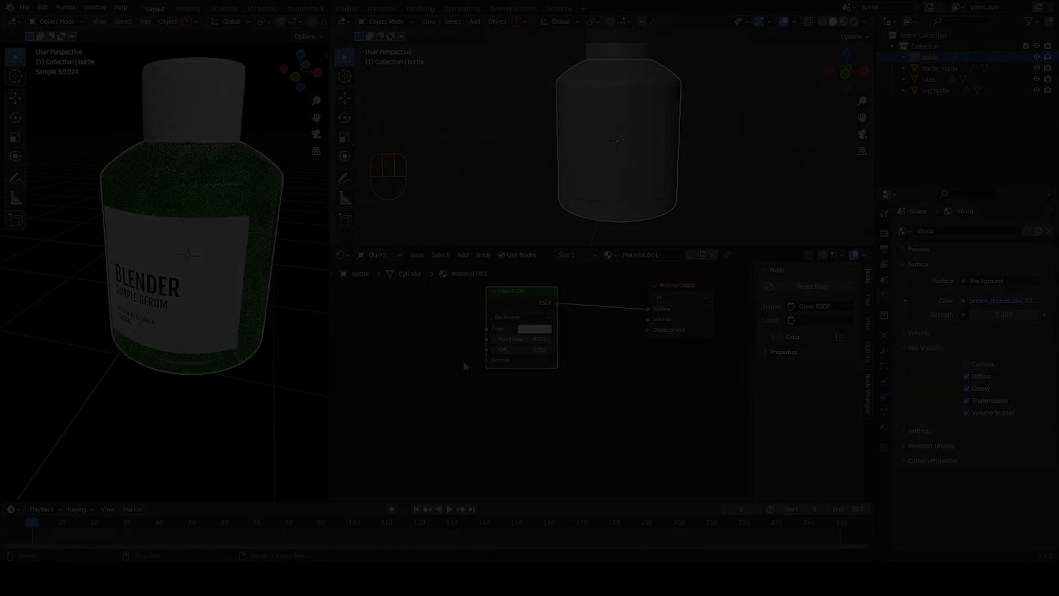
left_click_drag(271, 325, 306, 322, "alt")
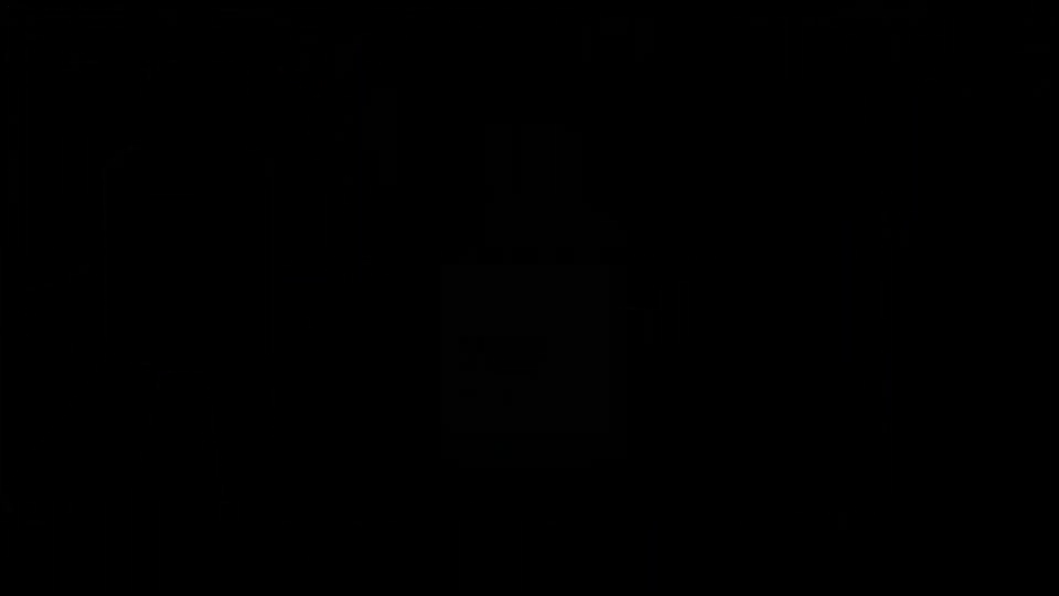